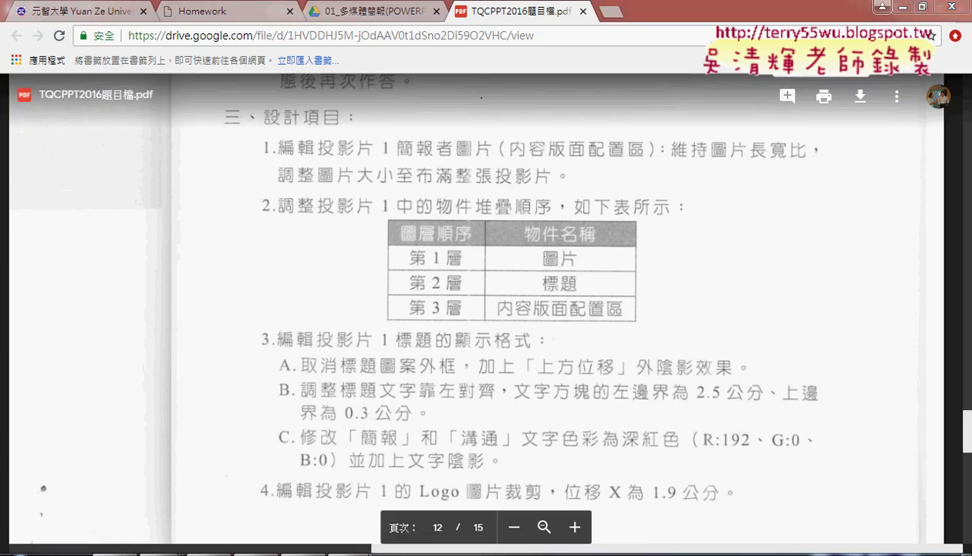
Switch from the instructions PDF to the PPD02.pptx presentation in PowerPoint.
key("alt+Tab")
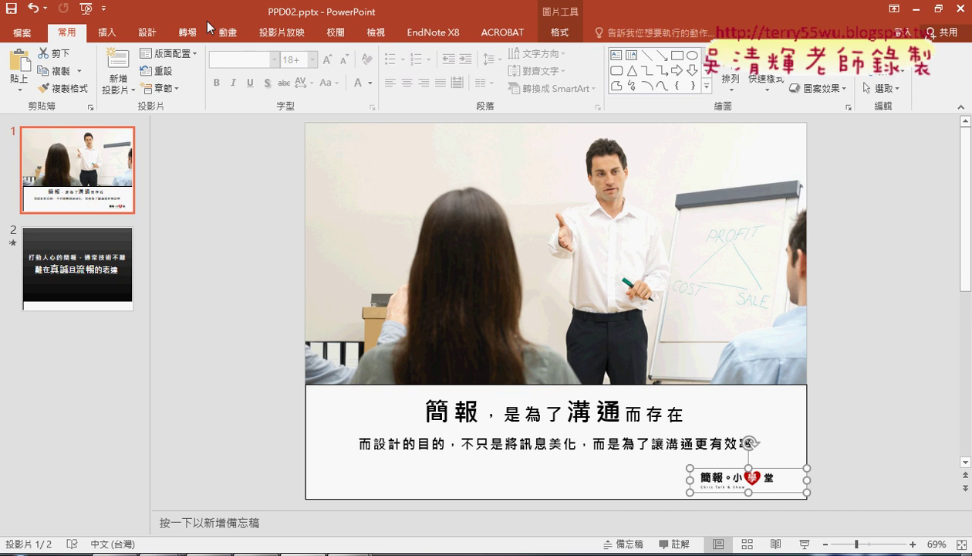
Select slide 1's title placeholder 標題 1 through the Selection Pane.
left_click(882, 88)
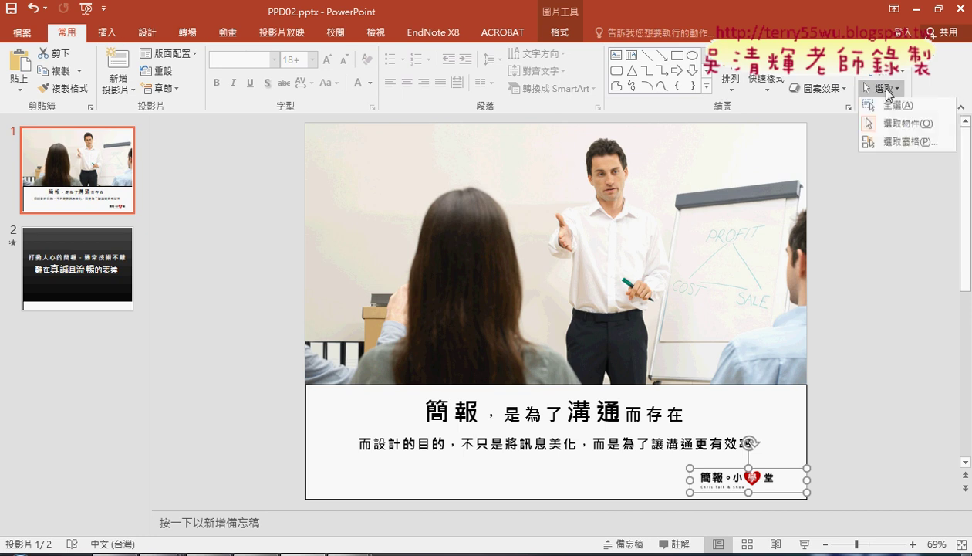
left_click(888, 145)
left_click(820, 198)
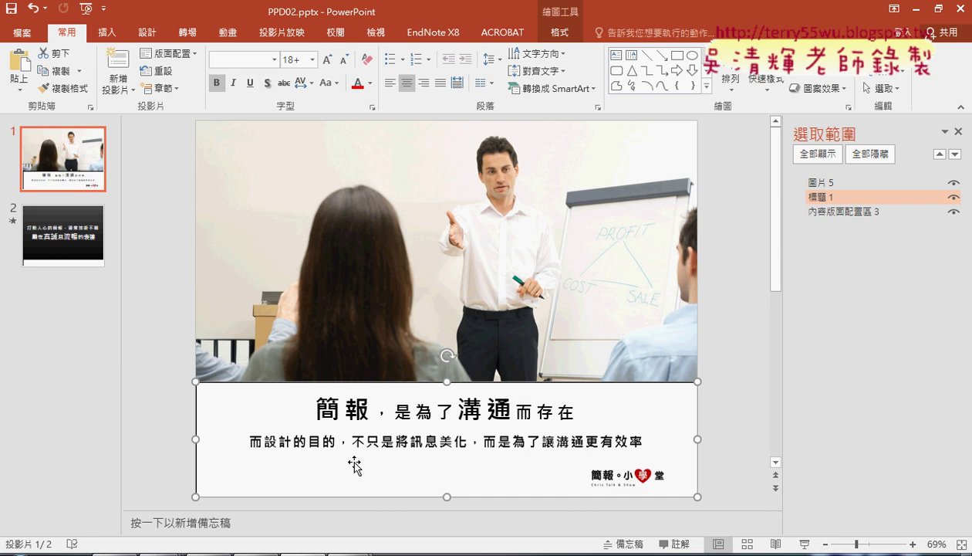
Set the title box's shape outline to No Outline.
left_click(557, 35)
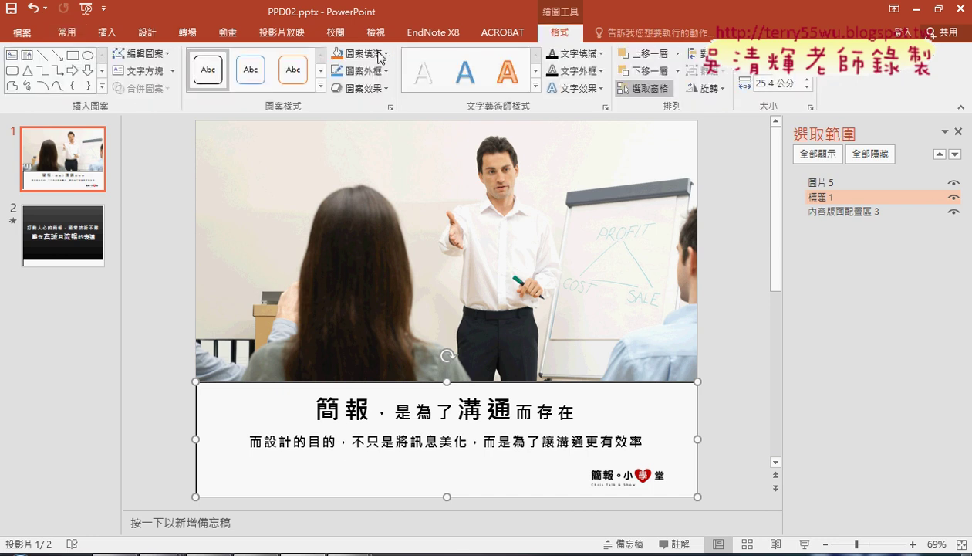
left_click(357, 72)
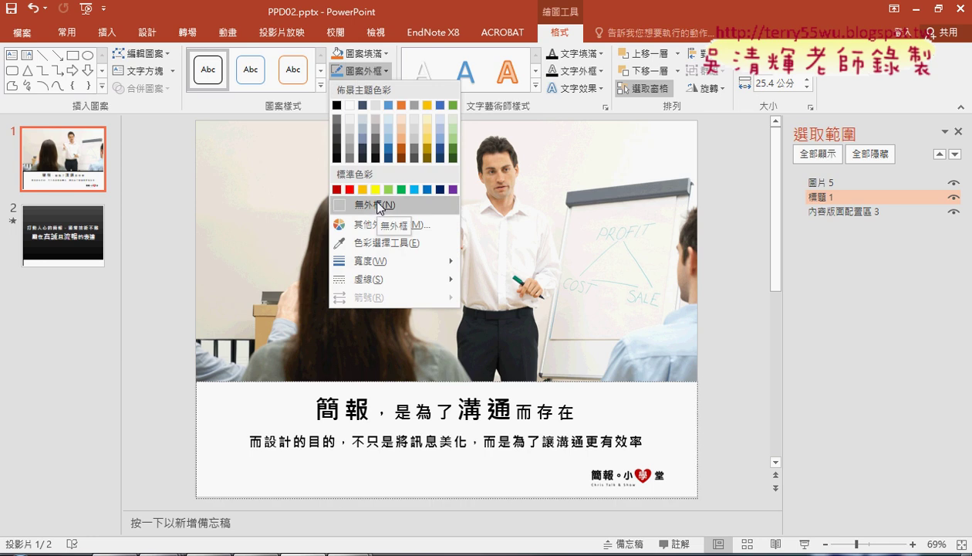
left_click(380, 205)
Give the title box the Outer 'Offset: Top' shadow effect.
left_click(353, 88)
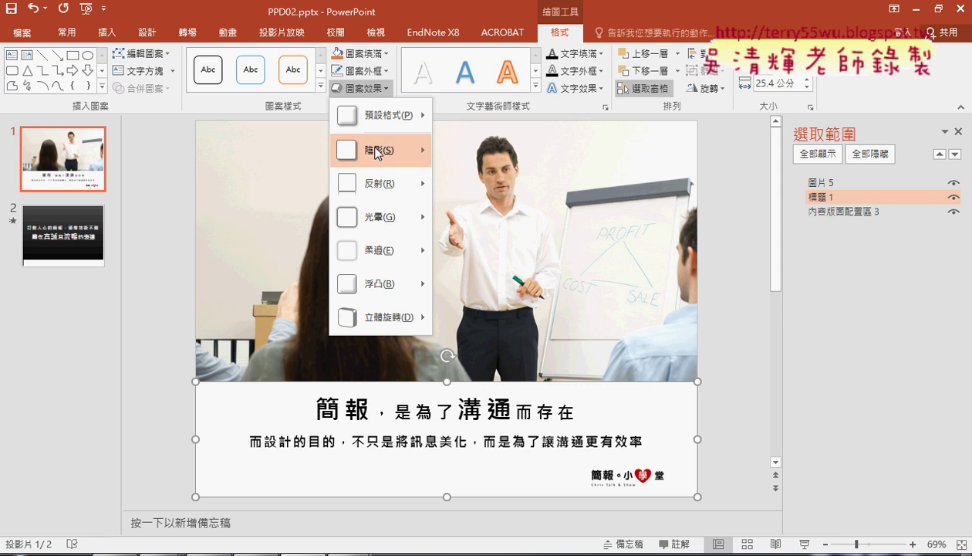
mouse_move(380, 150)
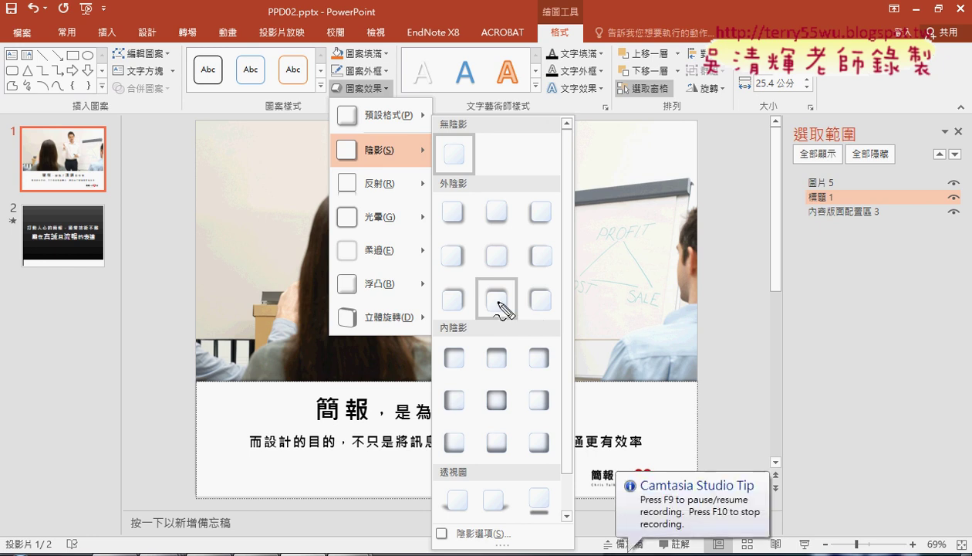
left_click_drag(481, 315, 510, 331)
left_click_drag(457, 186, 454, 190)
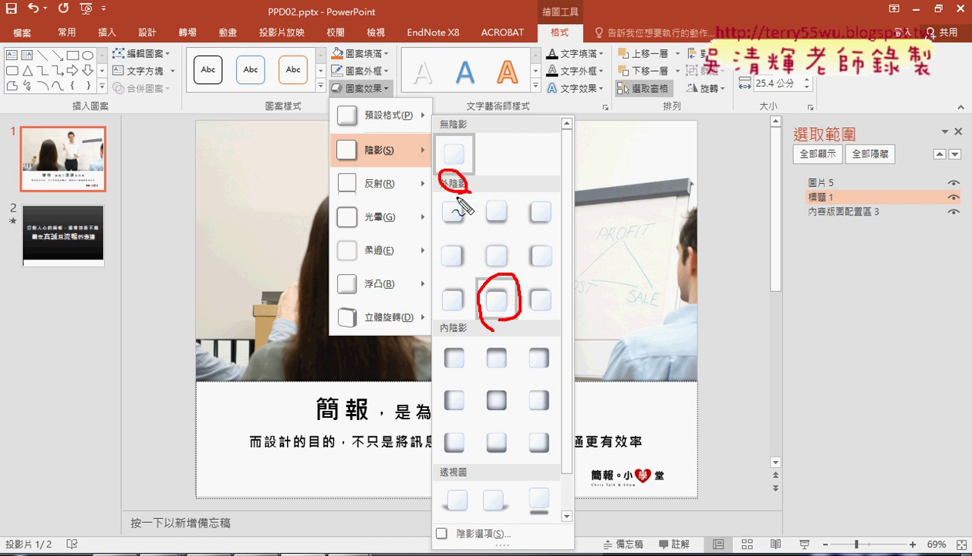
left_click_drag(438, 334, 457, 338)
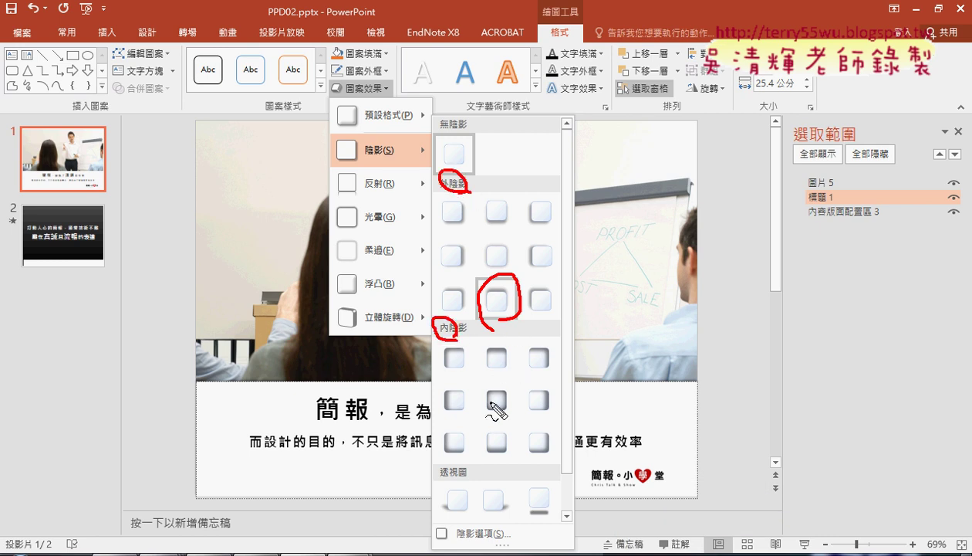
mouse_move(450, 489)
left_mouse_down()
mouse_move(461, 487)
mouse_move(445, 483)
left_mouse_up()
mouse_move(598, 324)
left_mouse_down()
mouse_move(530, 312)
mouse_move(552, 327)
left_mouse_up()
key("Escape")
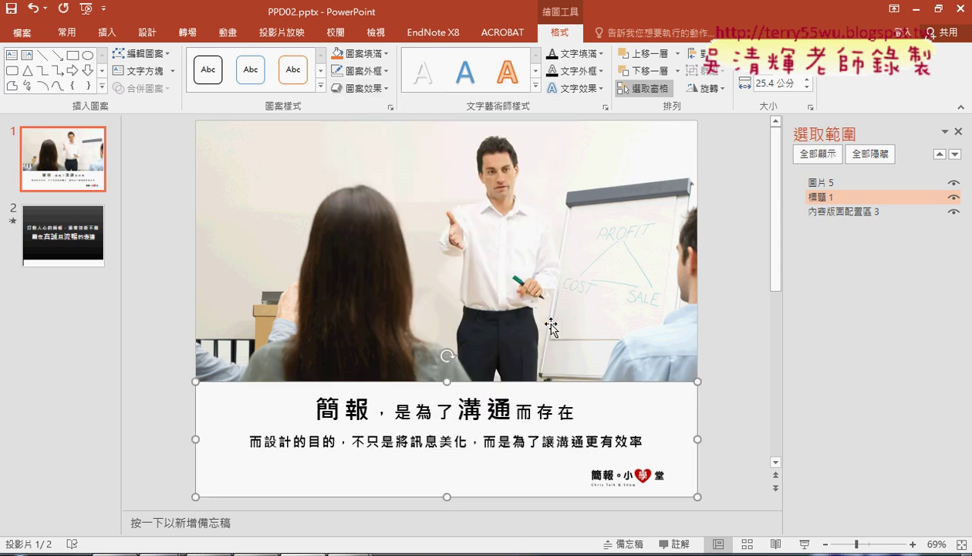
left_click(371, 90)
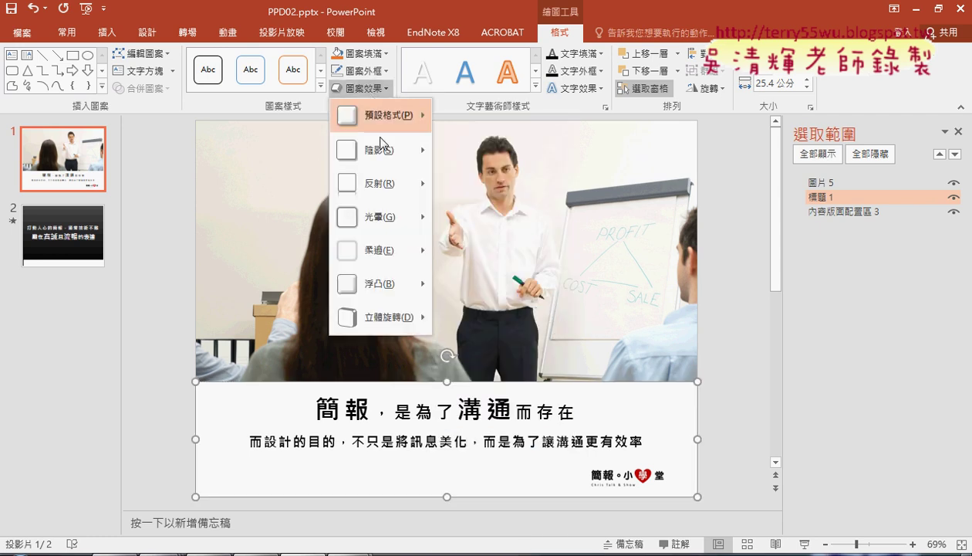
left_click(503, 304)
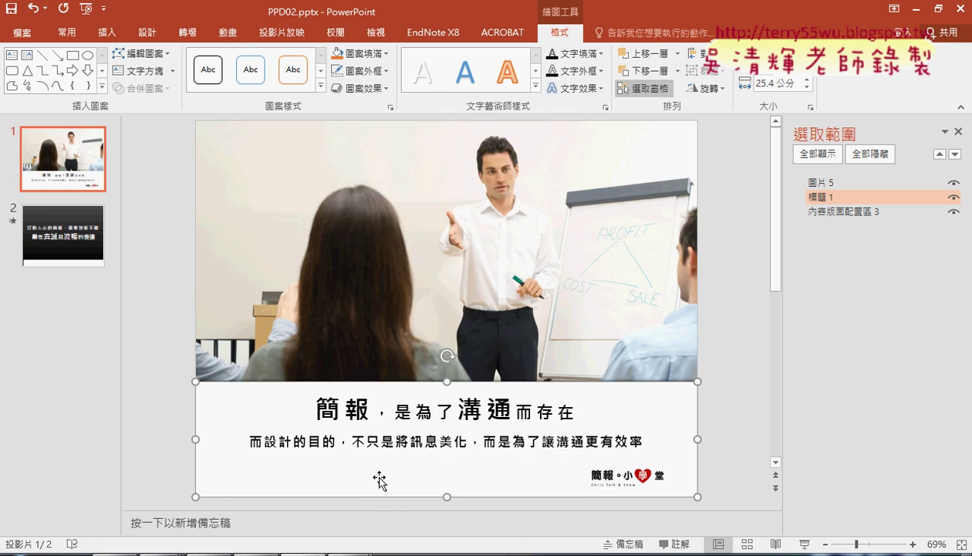
Check PDF item 3B: left-aligned title with 2.5 cm left and 0.3 cm top margins.
left_click(113, 551)
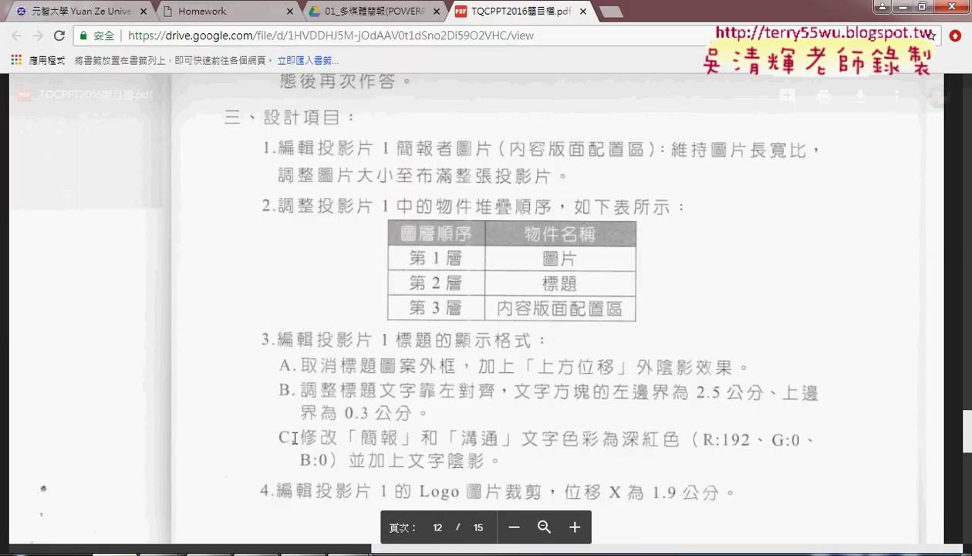
scroll(485, 386, "down", 1)
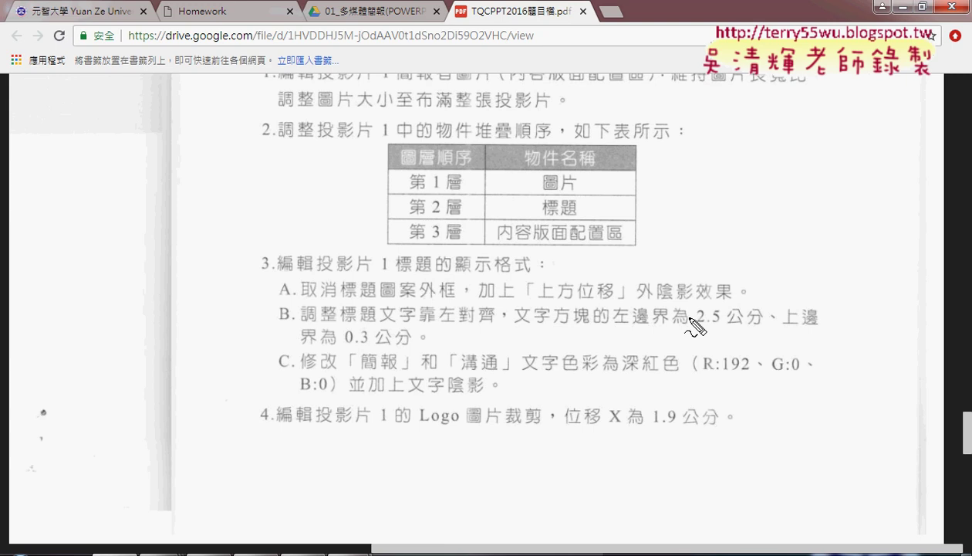
left_click_drag(669, 327, 620, 327)
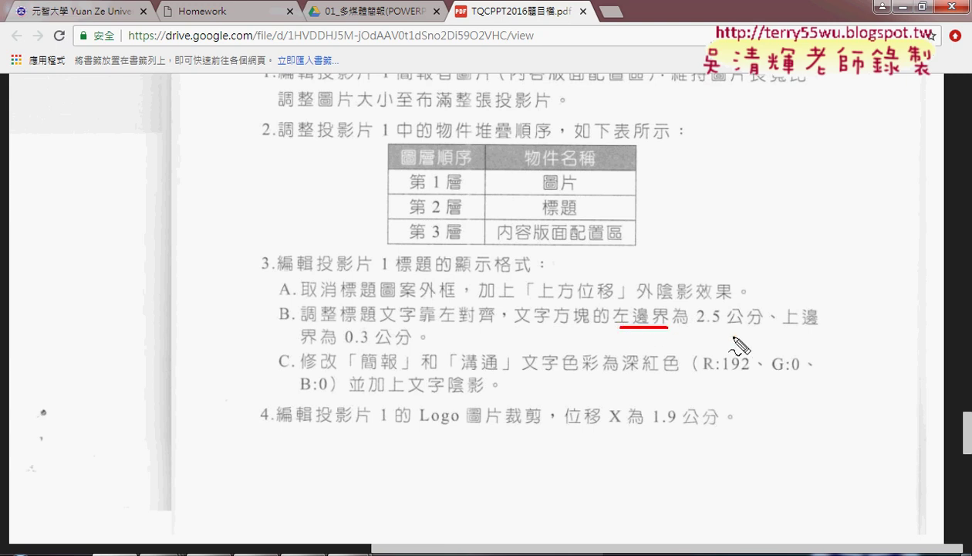
left_click_drag(762, 326, 688, 326)
left_click_drag(818, 326, 776, 326)
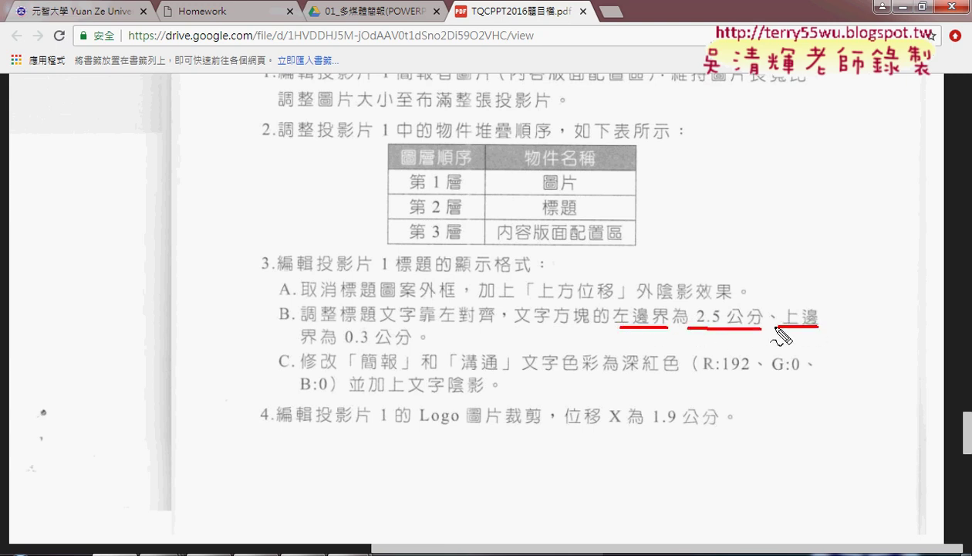
left_click_drag(335, 345, 301, 345)
left_click_drag(386, 351, 349, 351)
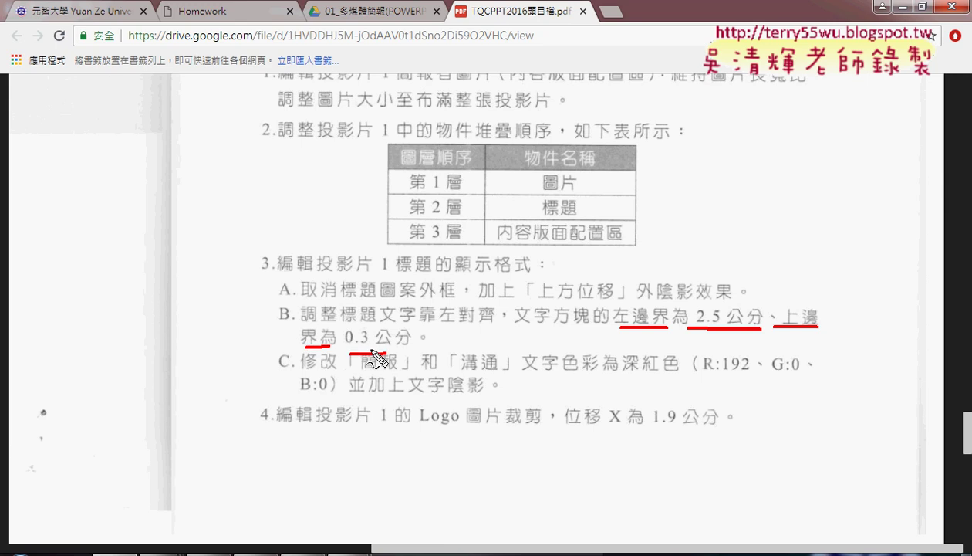
key("Escape")
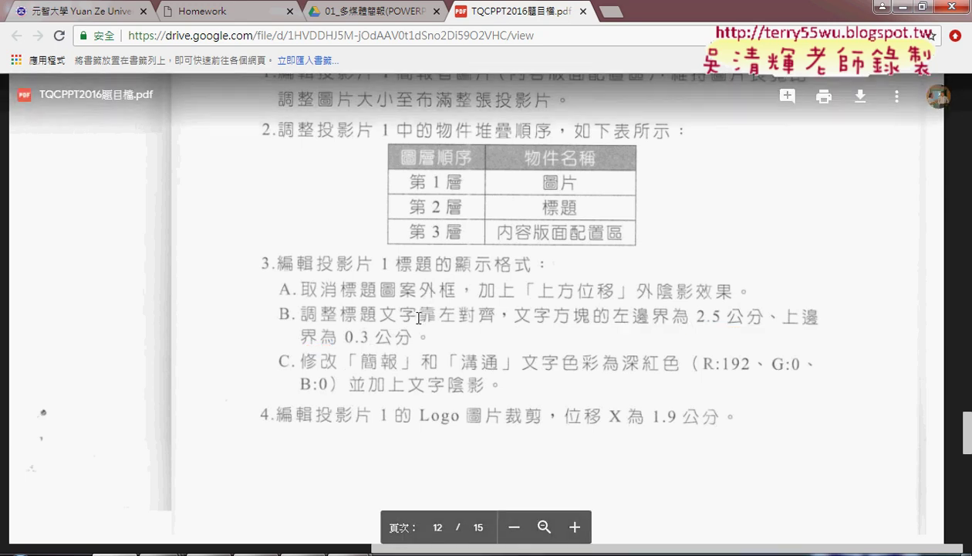
left_click(883, 7)
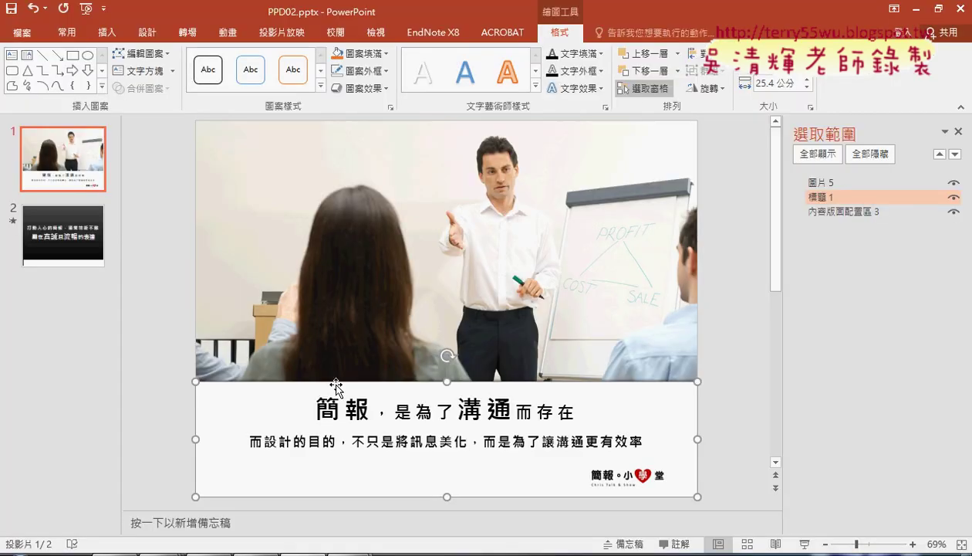
Left-align the slide 1 title text and open Format Shape for the title box.
left_click(71, 33)
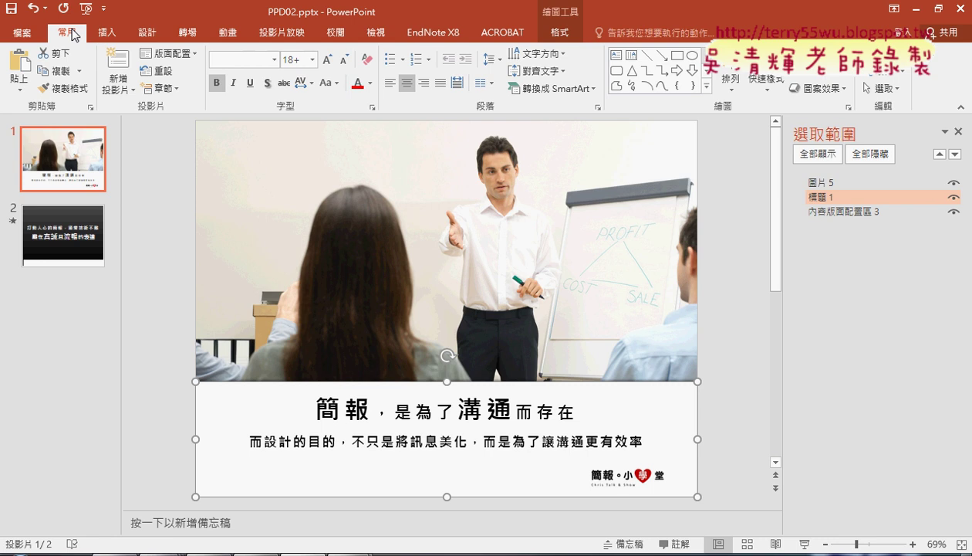
left_click(389, 85)
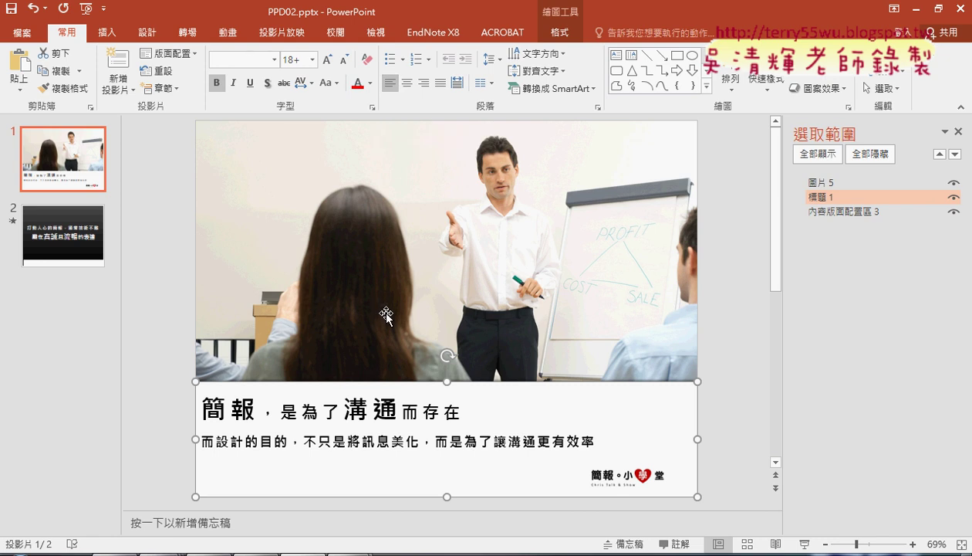
right_click(483, 389)
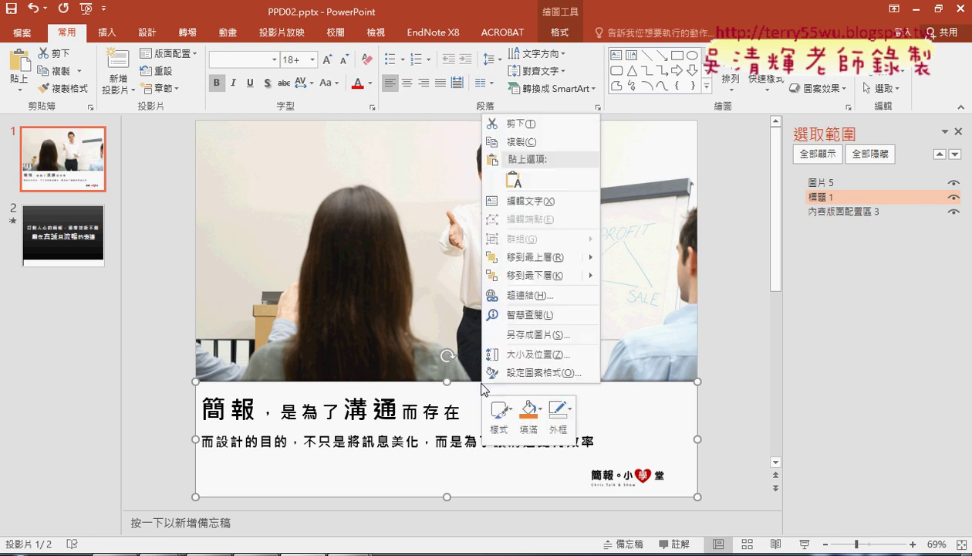
left_click(526, 354)
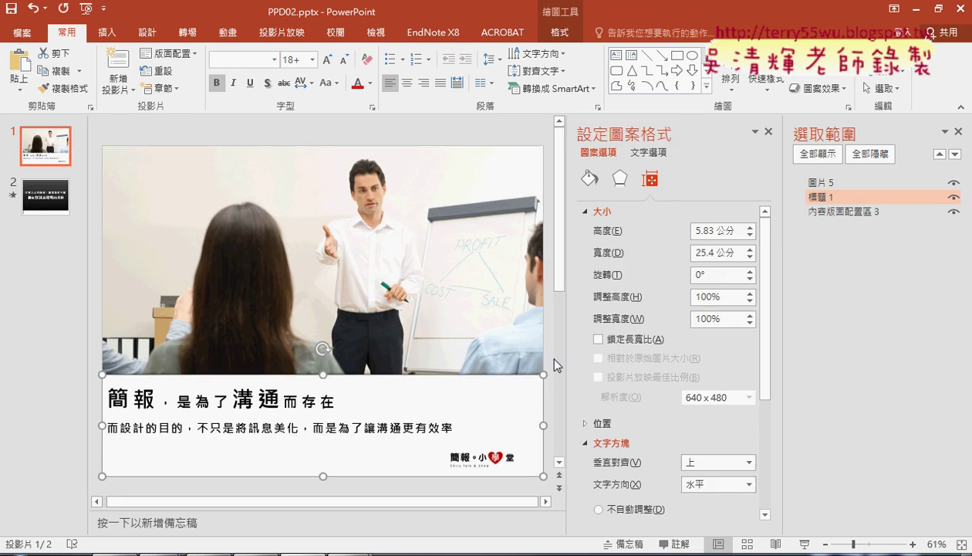
Set the title text box margins to 2.5 cm left and 0.3 cm top, then close the pane.
left_click(591, 445)
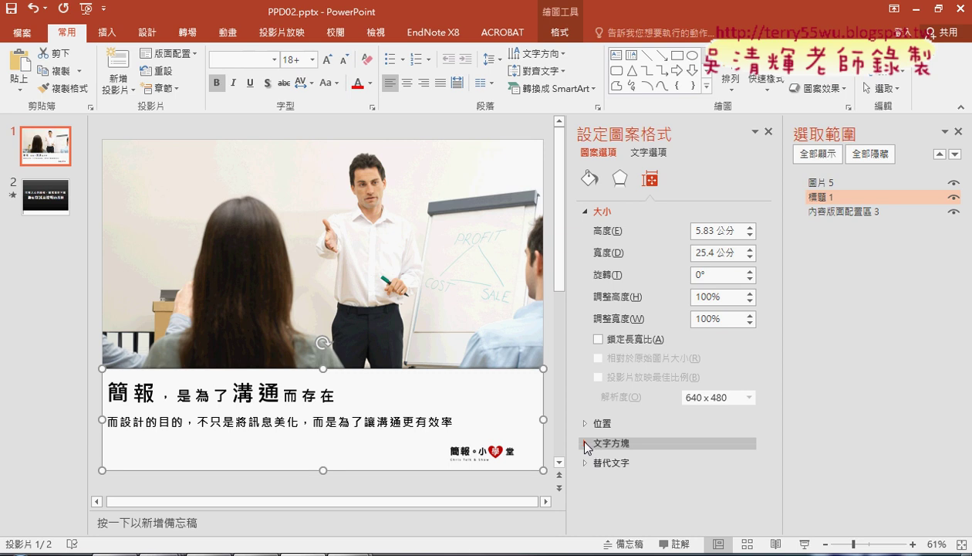
left_click(588, 445)
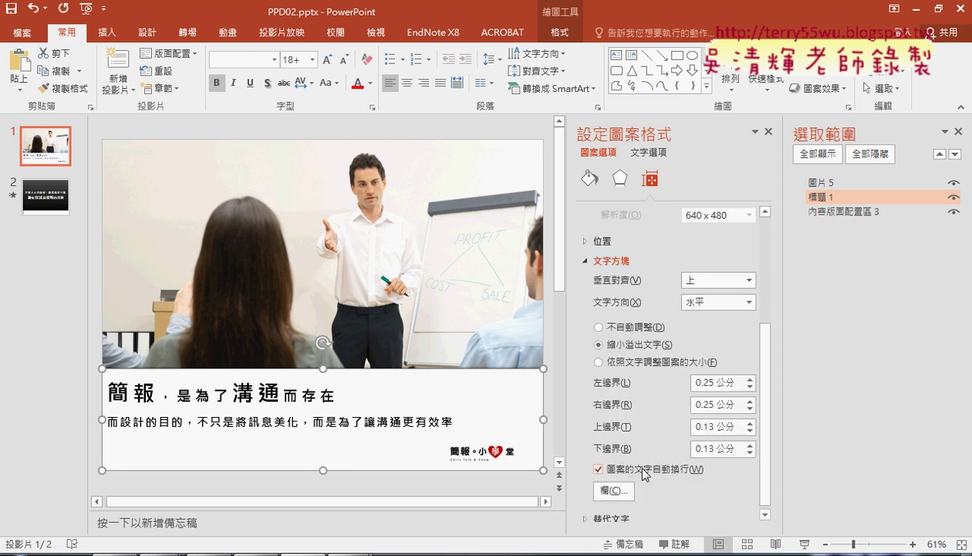
double_click(692, 384)
type("2.5")
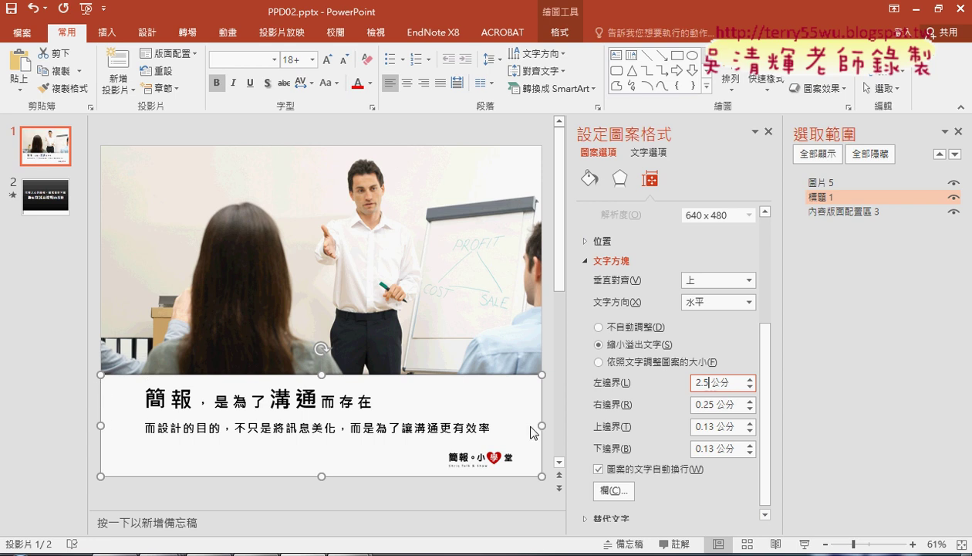
left_click_drag(714, 427, 693, 427)
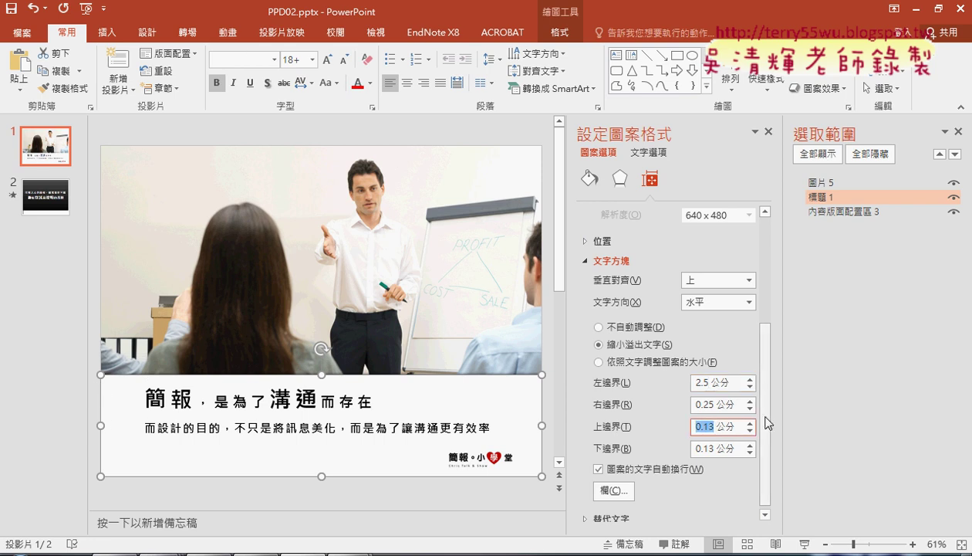
type("0.3")
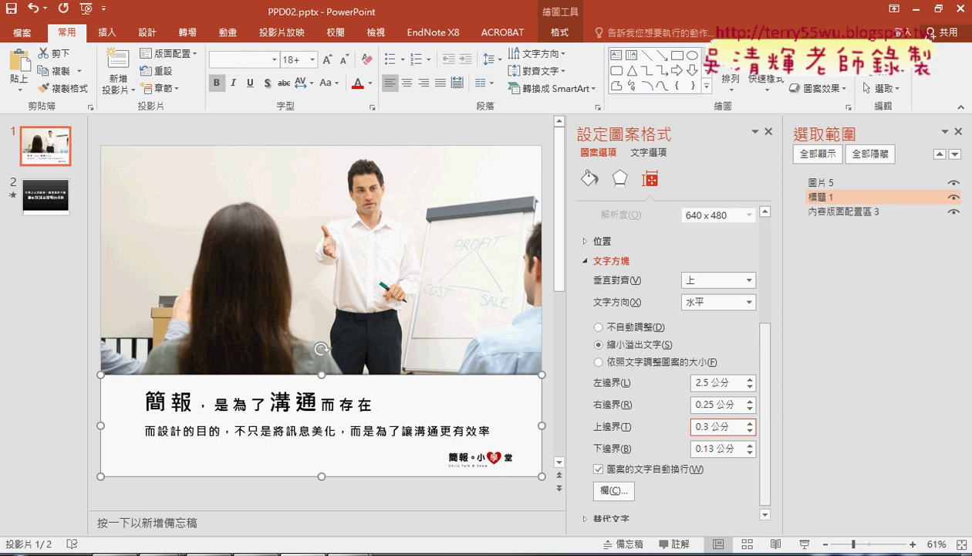
left_click_drag(708, 383, 696, 382)
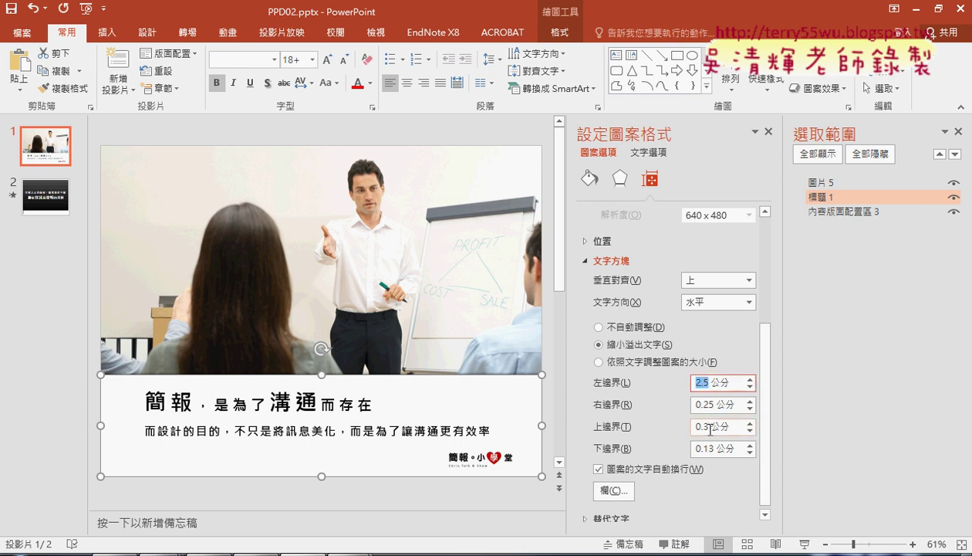
left_click_drag(710, 427, 687, 426)
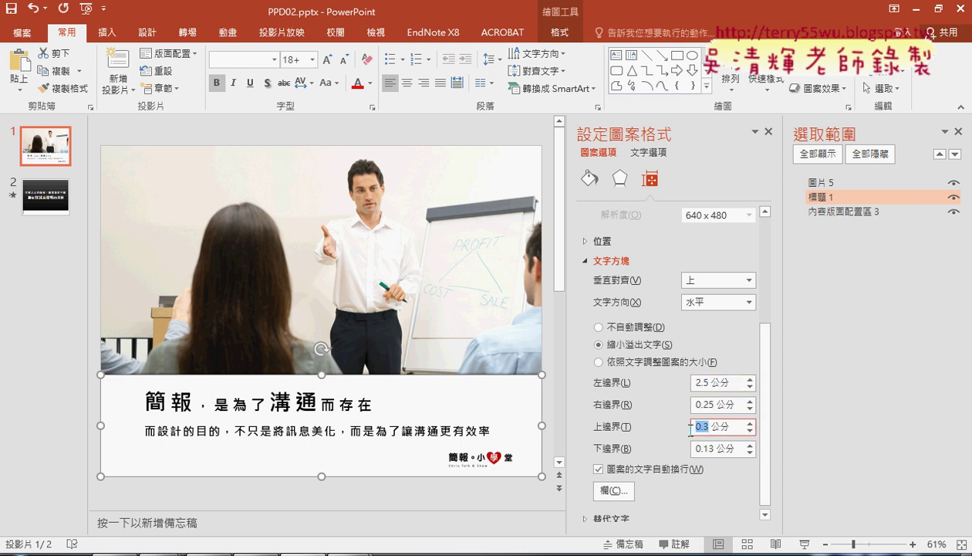
left_click(768, 132)
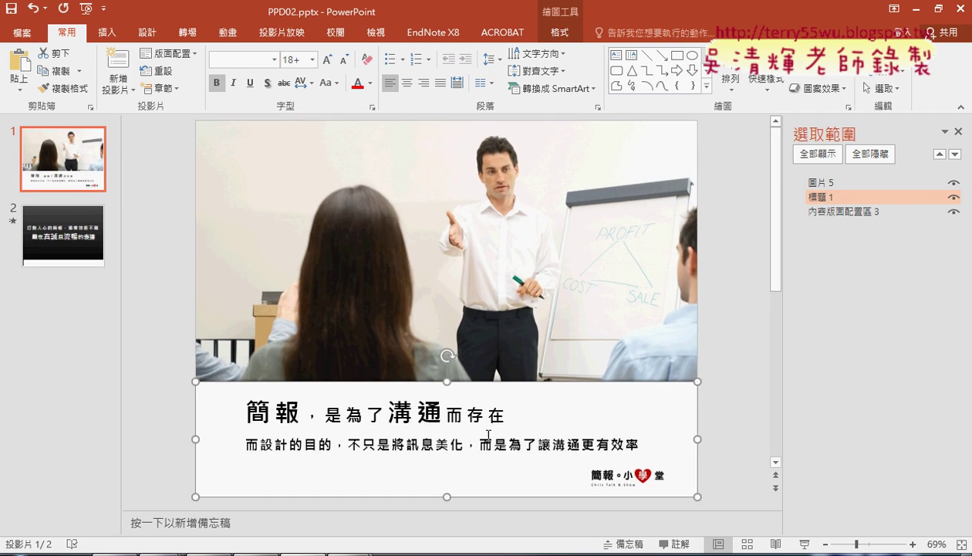
key("alt+Tab")
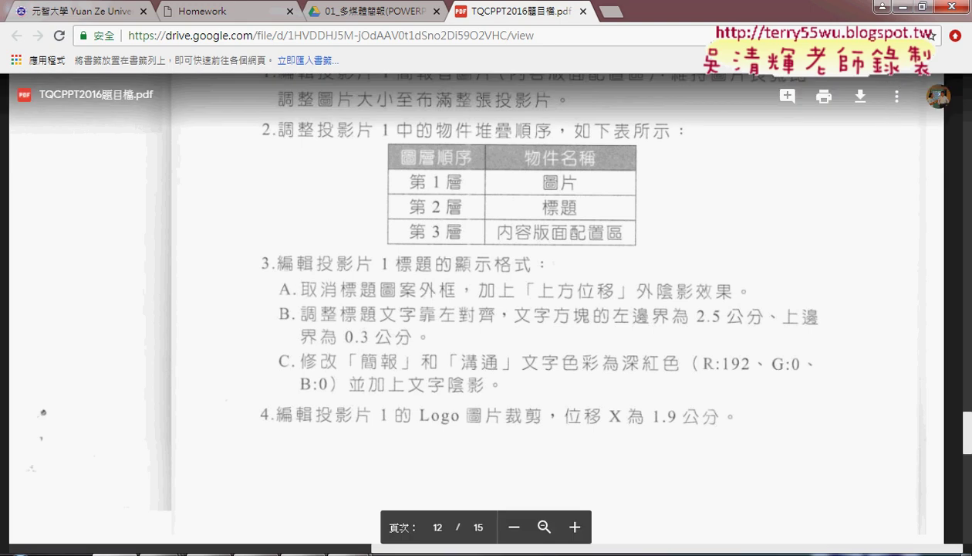
left_click(899, 6)
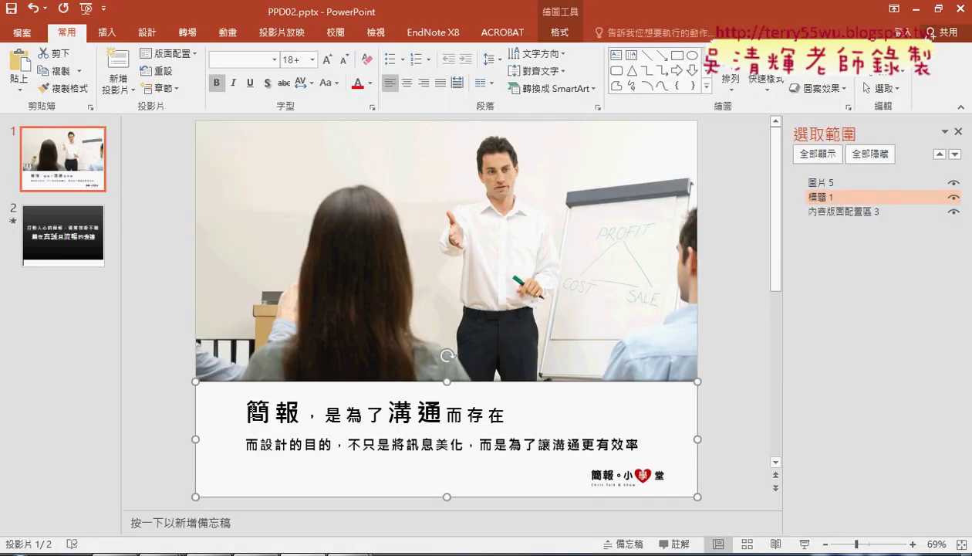
Colour the title words 簡報 and 溝通 with custom RGB 192, 0, 0 dark red.
left_click_drag(246, 414, 294, 415)
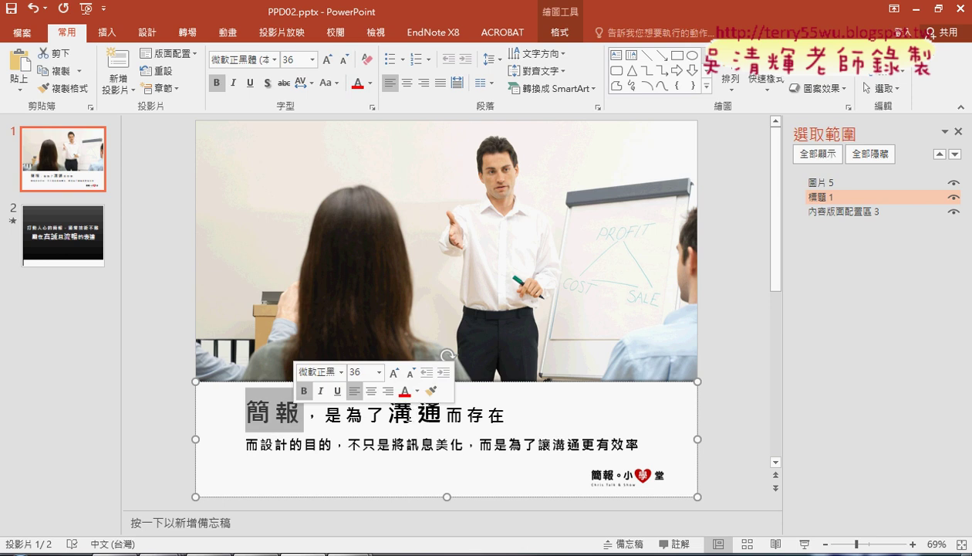
left_click_drag(389, 415, 445, 415)
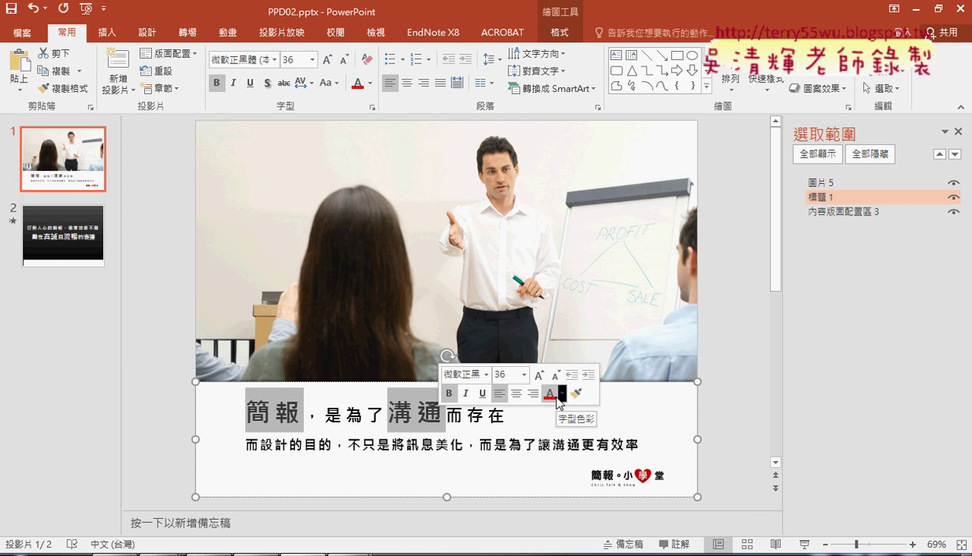
left_click(371, 84)
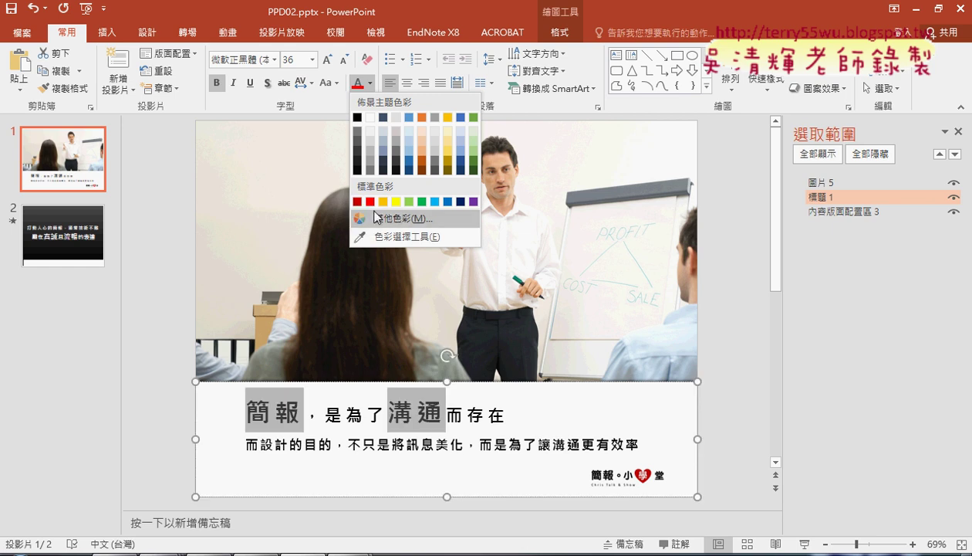
left_click(394, 226)
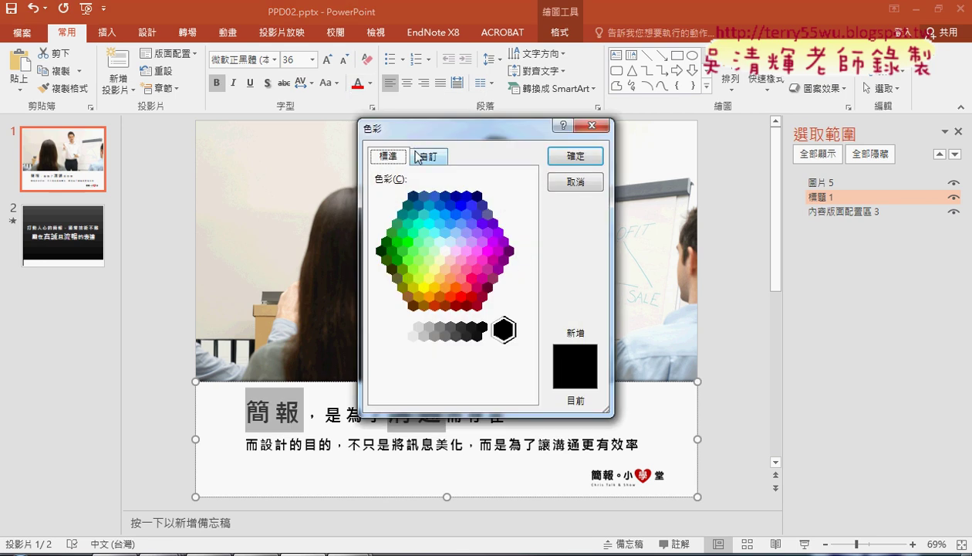
left_click(427, 157)
double_click(455, 331)
type("1")
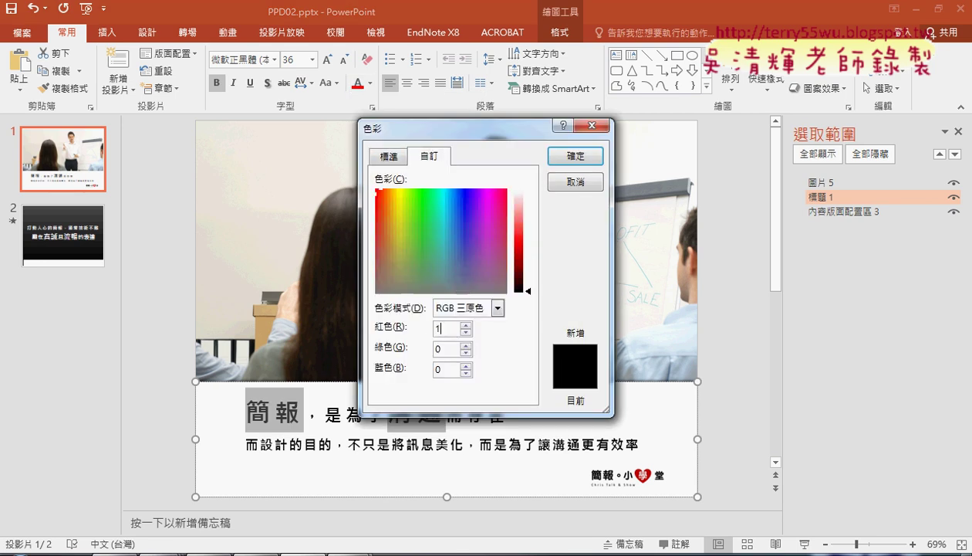
type("92")
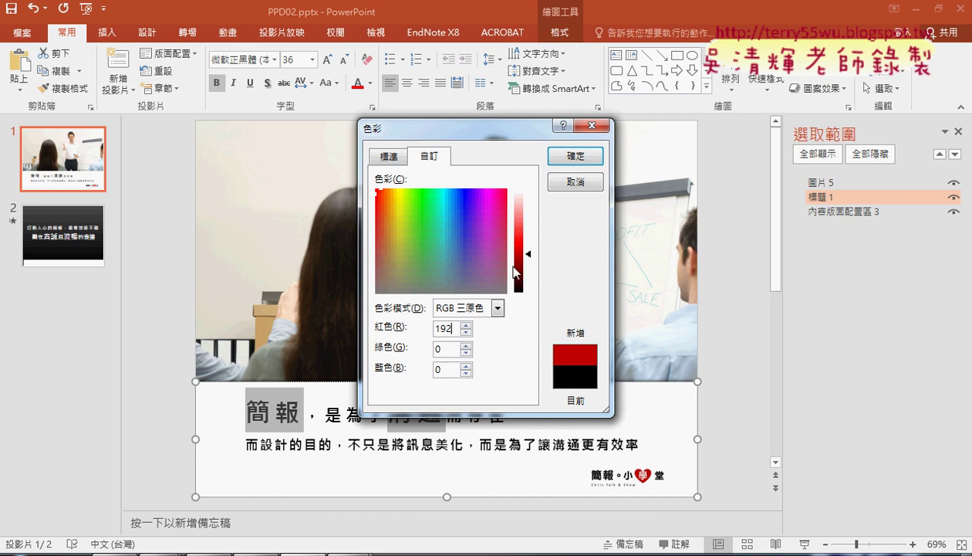
left_click(575, 157)
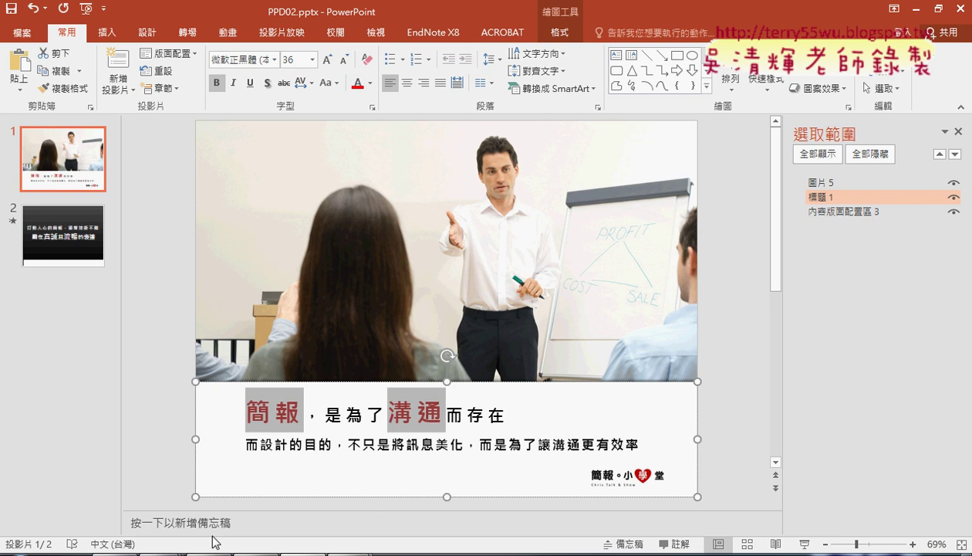
left_click(251, 498)
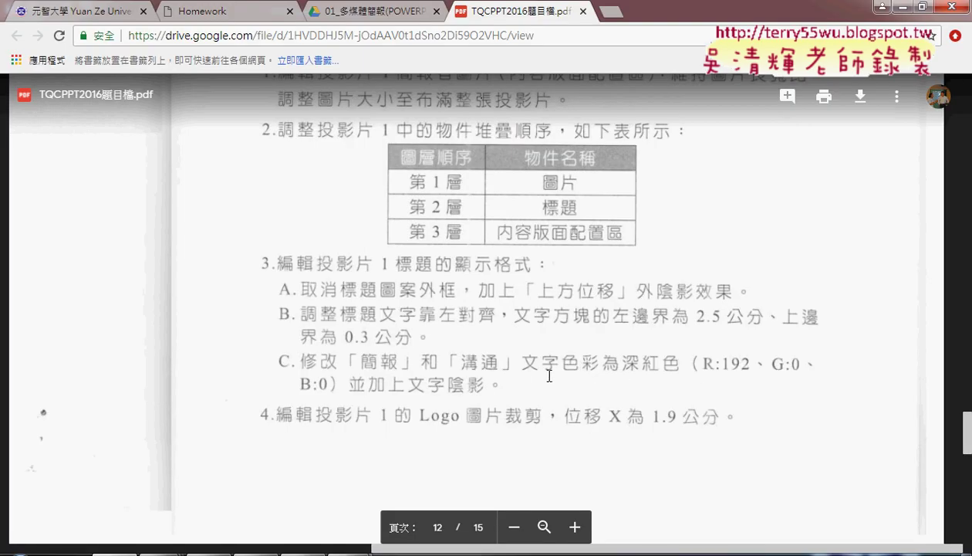
Apply Text Shadow to the selected dark-red title words 簡報 and 溝通.
scroll(559, 372, "down", 2)
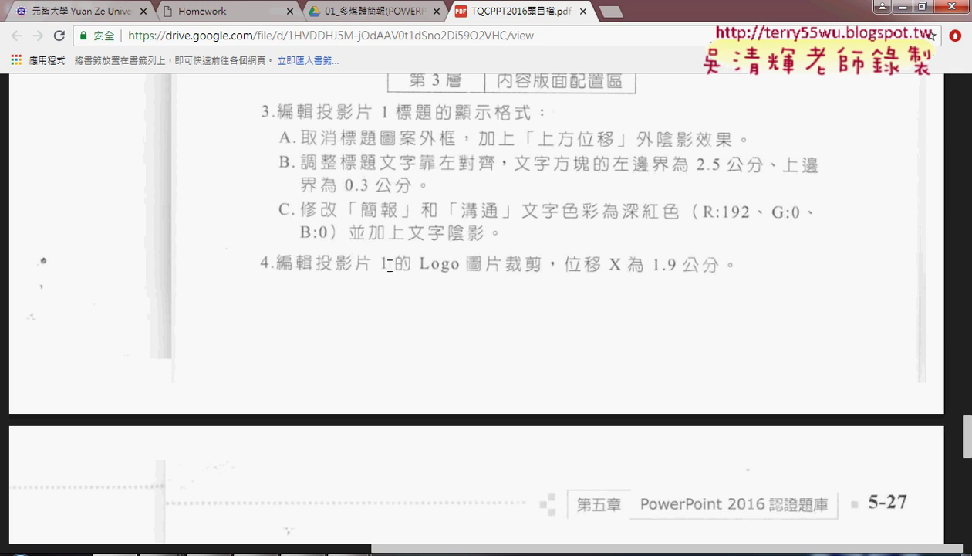
left_click(901, 8)
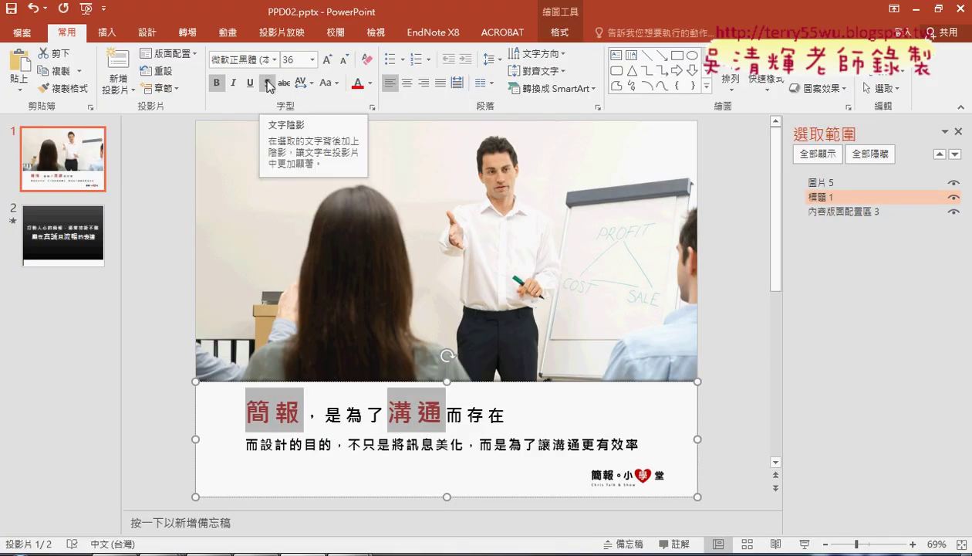
left_click(268, 84)
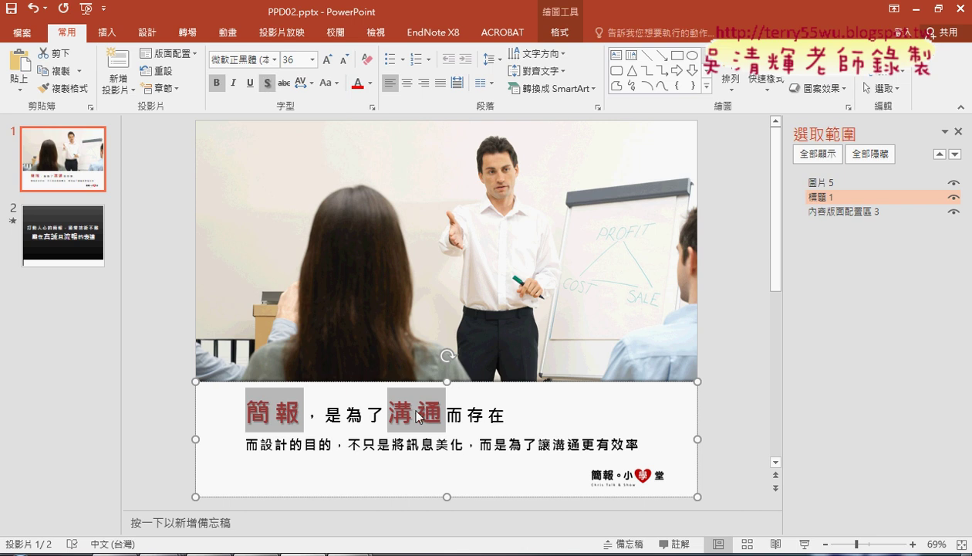
key("alt+Tab")
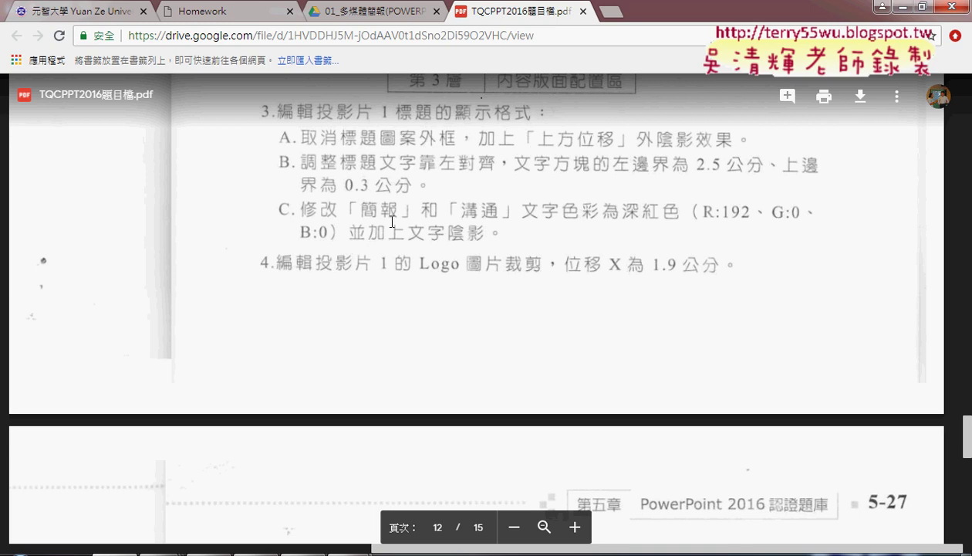
scroll(366, 266, "down", 5)
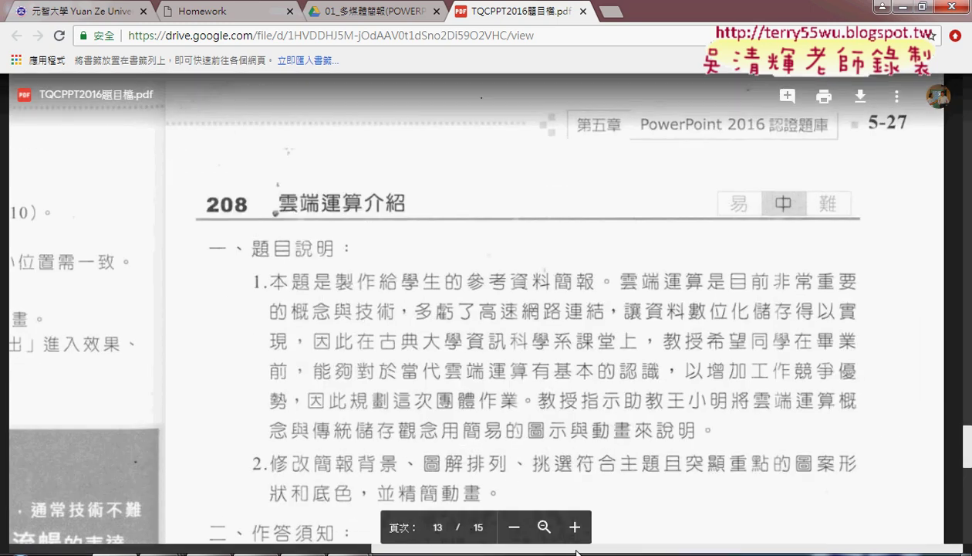
left_click_drag(576, 551, 244, 548)
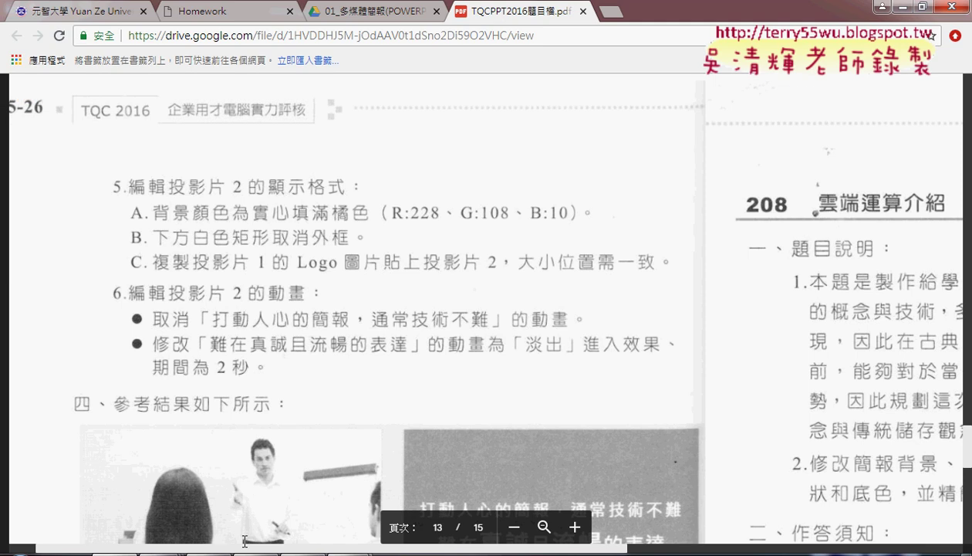
scroll(278, 479, "up", 5)
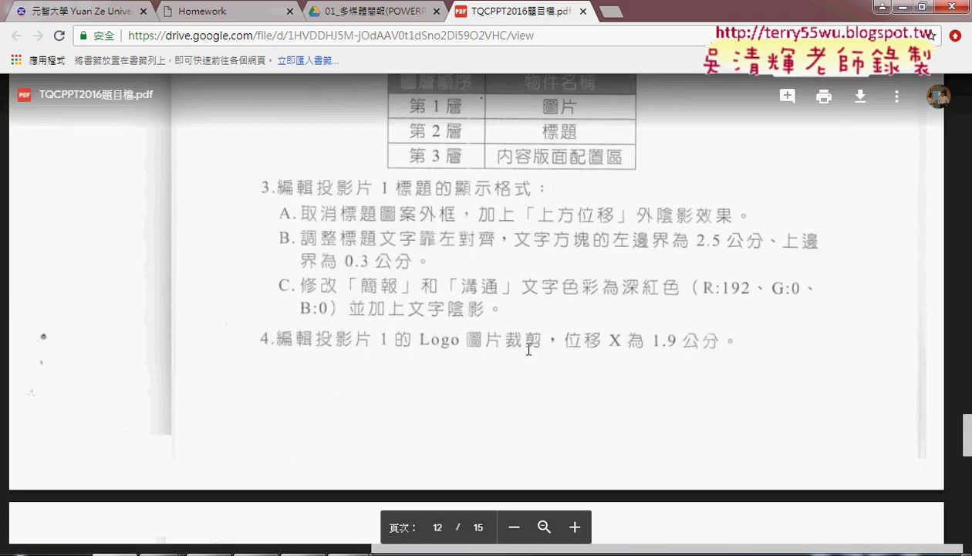
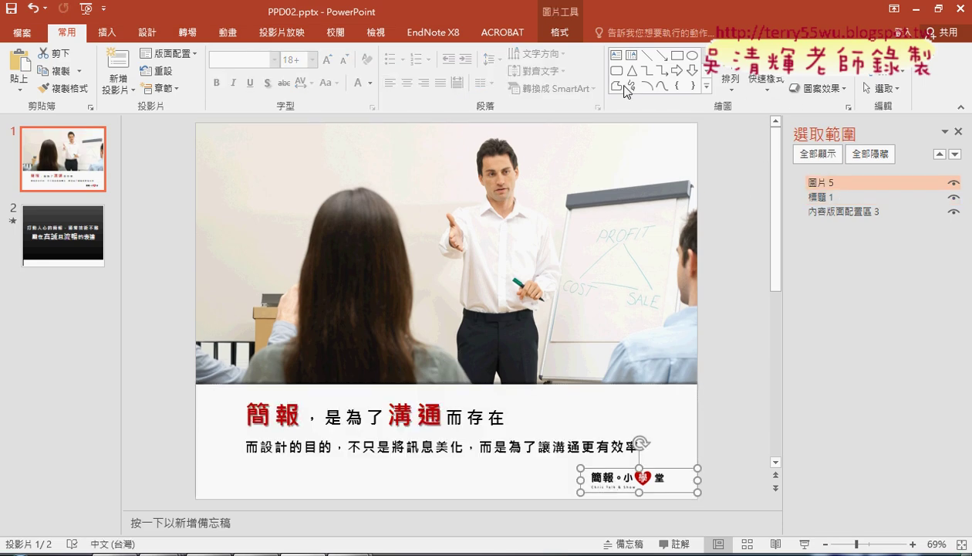
Open the logo's Size and Position settings, showing 1.17 cm high by 5.89 cm wide.
left_click(559, 32)
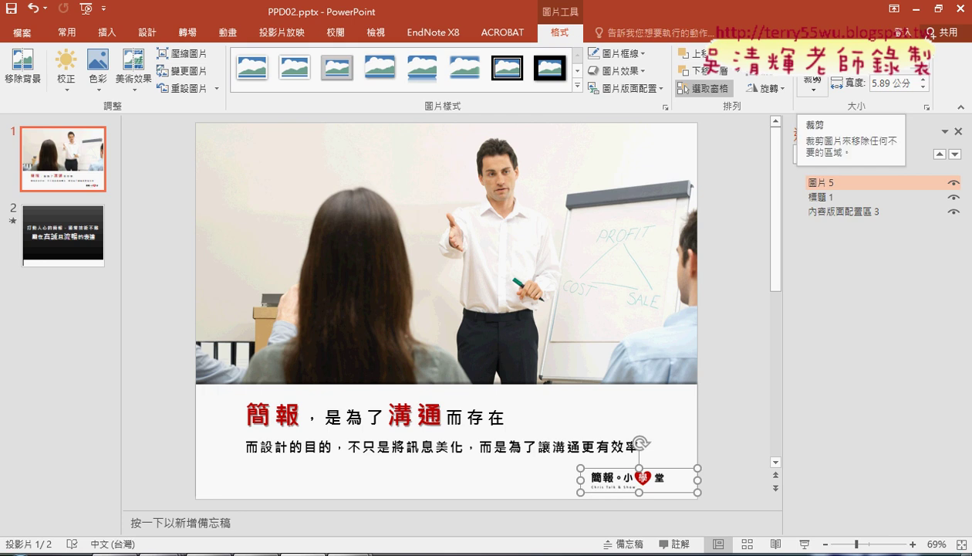
right_click(637, 479)
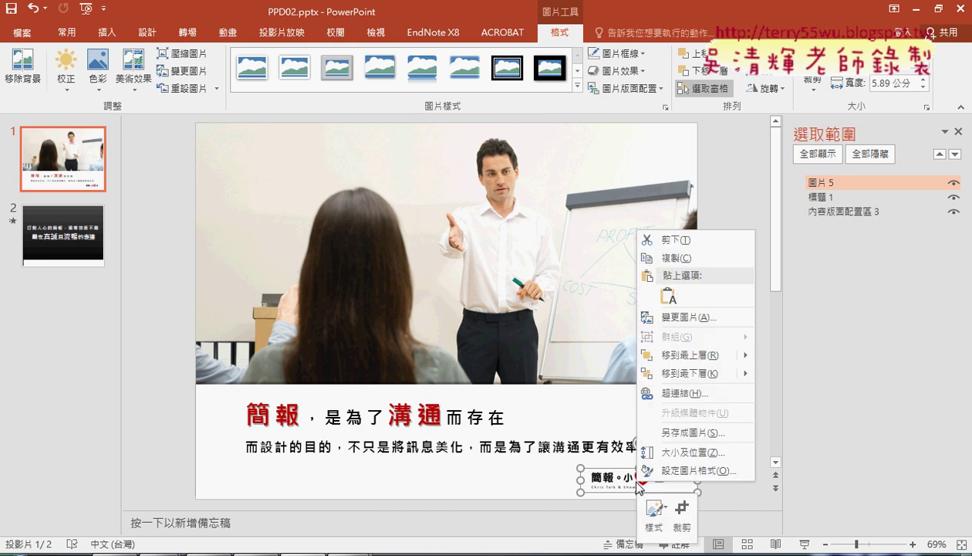
left_click(698, 453)
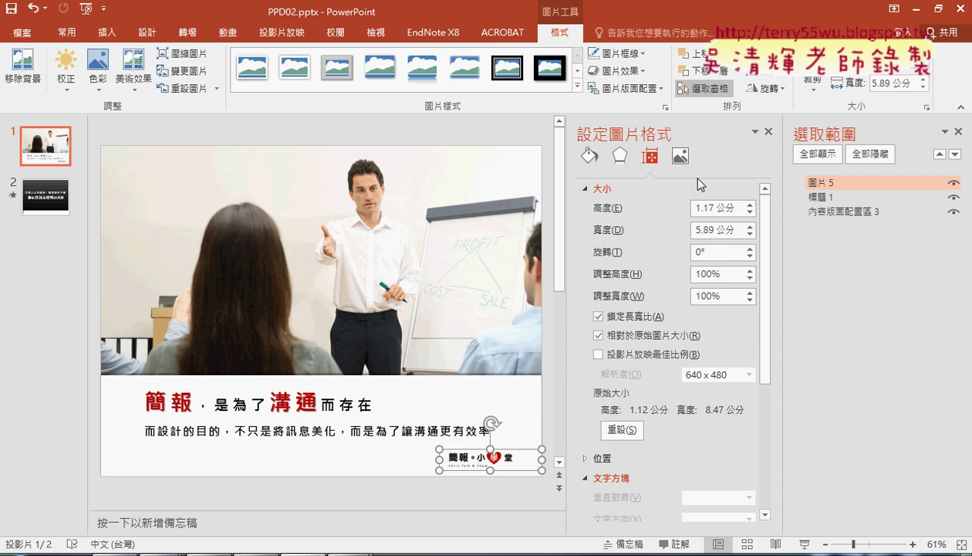
Bring up the logo's picture crop settings in the Format Picture pane.
left_click(680, 158)
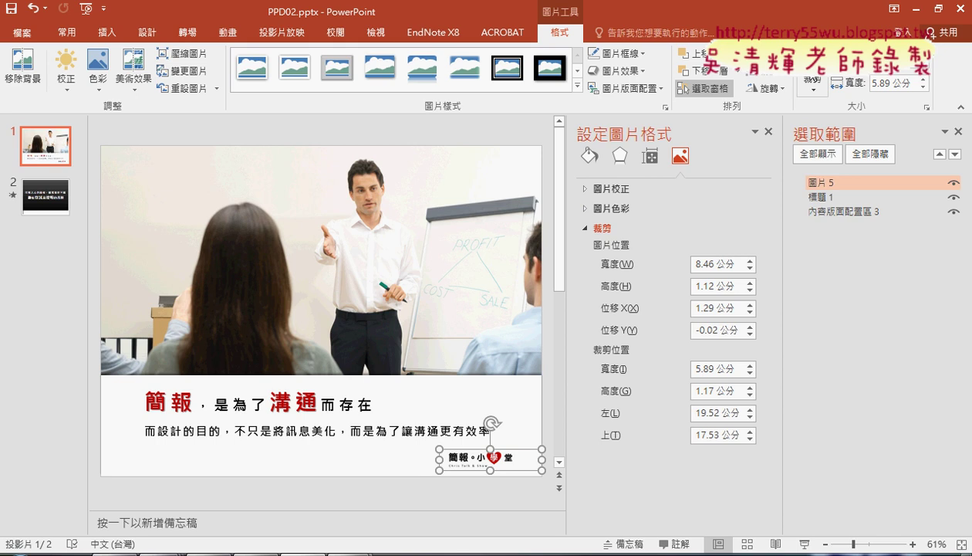
left_click(813, 91)
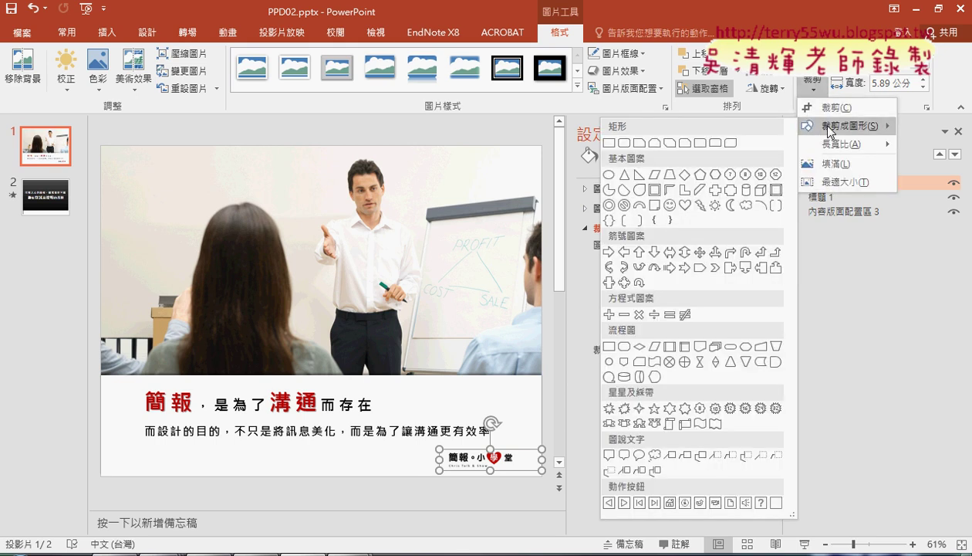
mouse_move(843, 144)
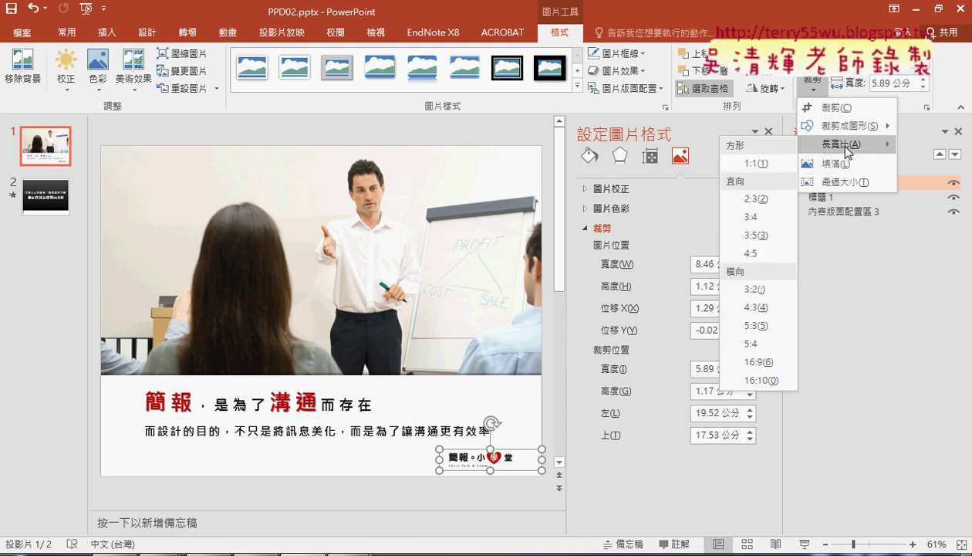
left_click(784, 0)
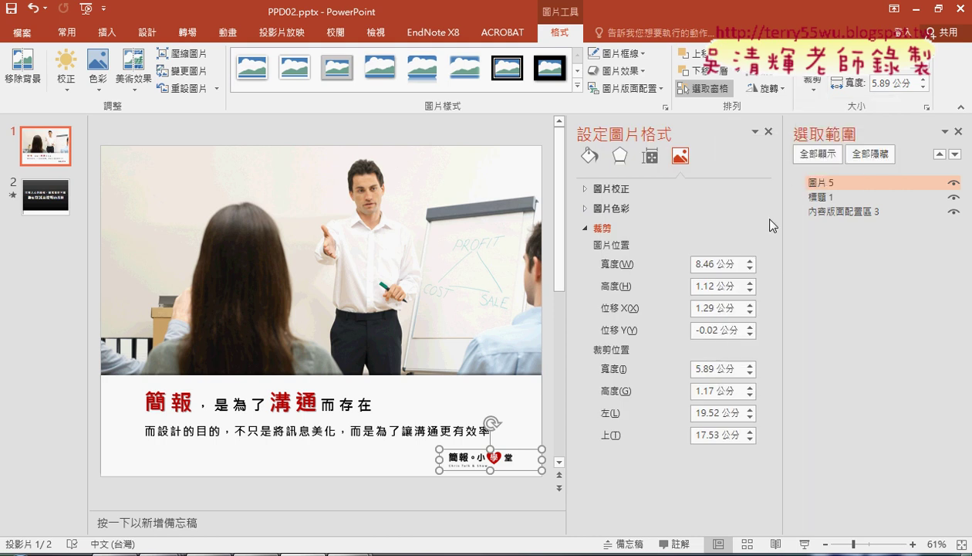
left_click(589, 157)
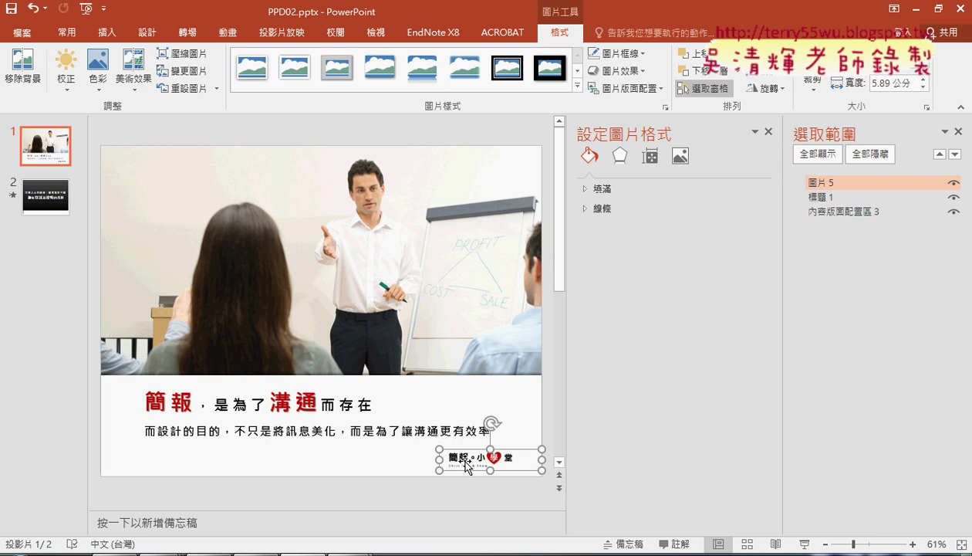
right_click(467, 463)
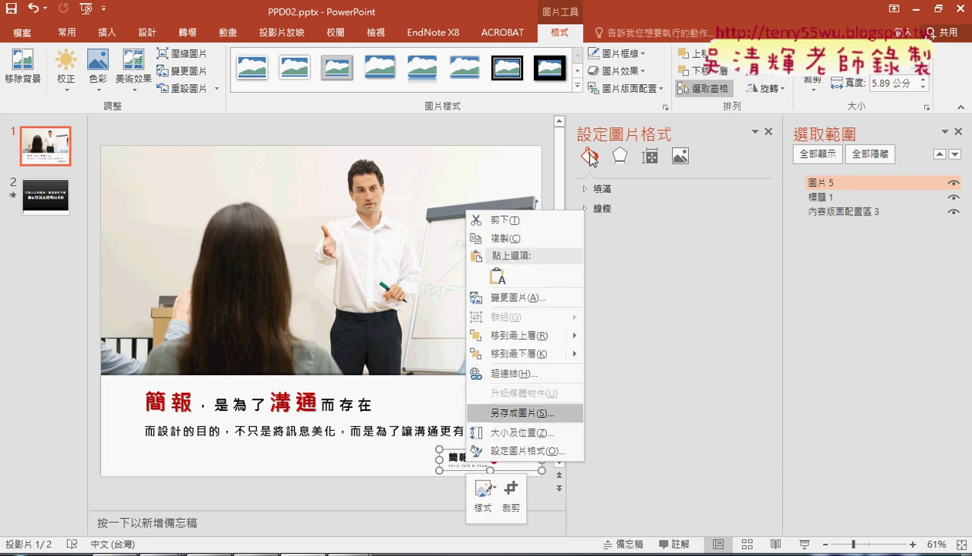
left_click(680, 156)
left_click(681, 156)
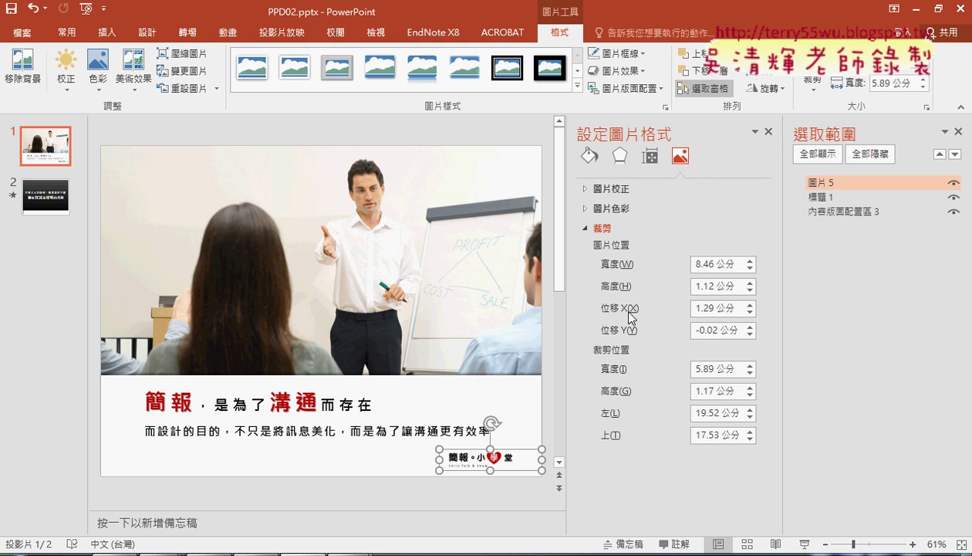
Change the logo's crop offset X (位移X) from 1.29 to 1.9 cm.
left_click(704, 308)
left_click_drag(713, 308, 703, 308)
type("9")
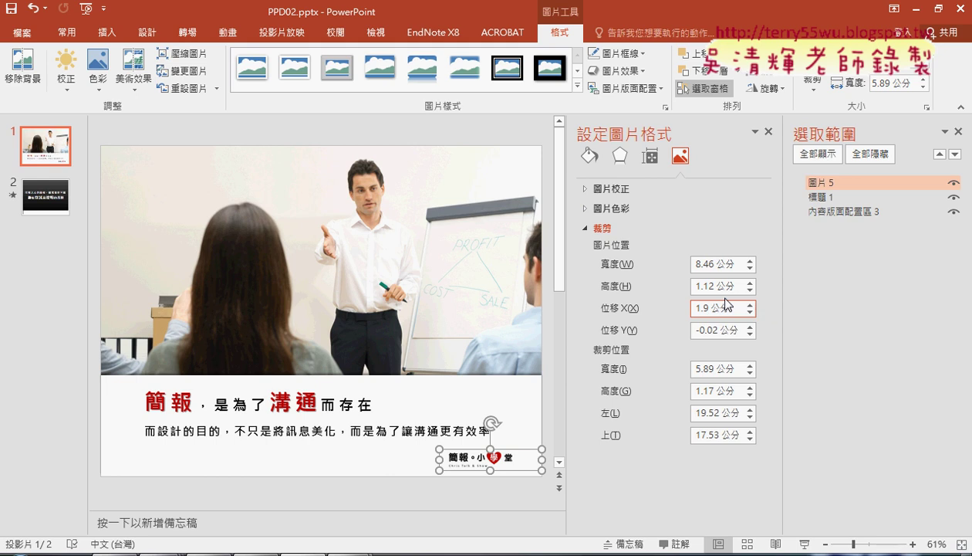
left_click(165, 551)
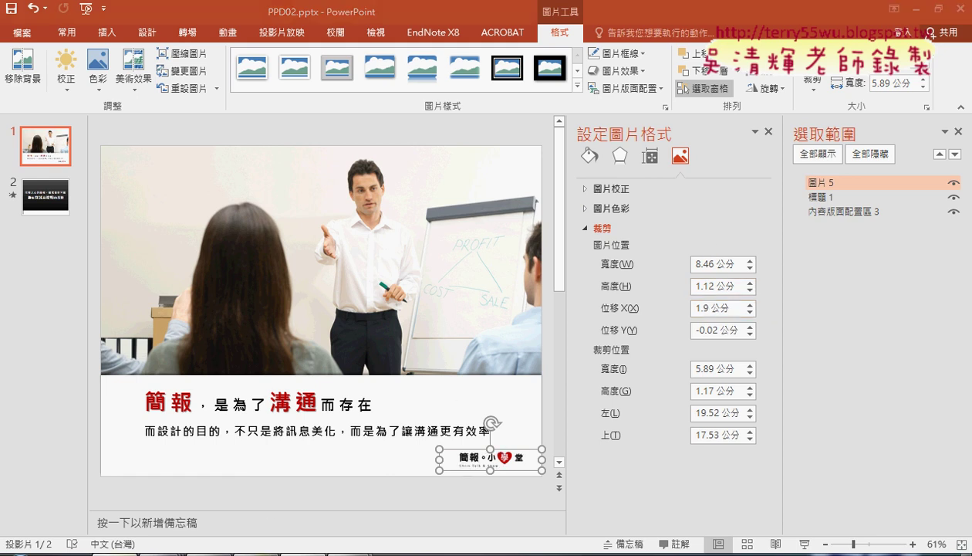
left_click(214, 513)
Read slide 2's items 5 and 6 on page 13 of the exam PDF, then return to PowerPoint.
scroll(238, 408, "down", 5)
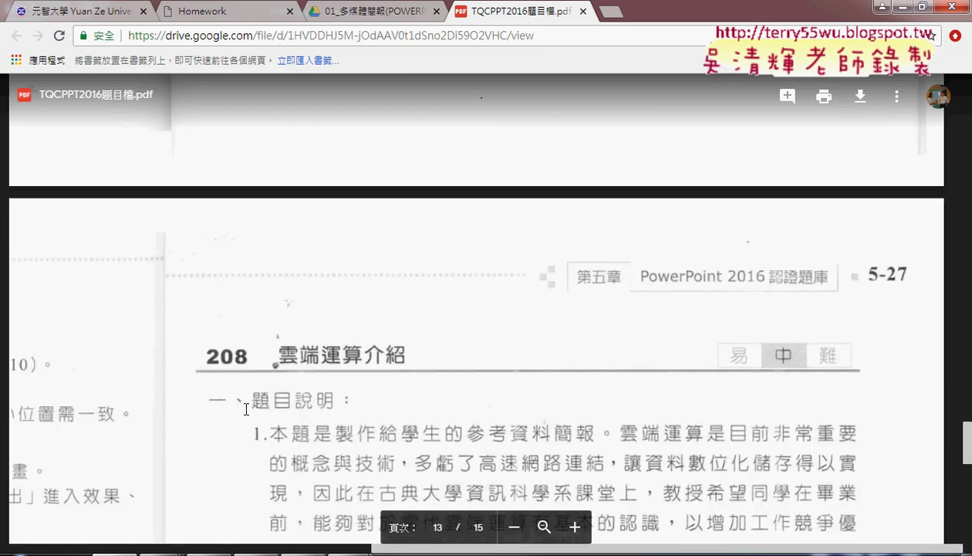
left_click_drag(399, 551, 58, 551)
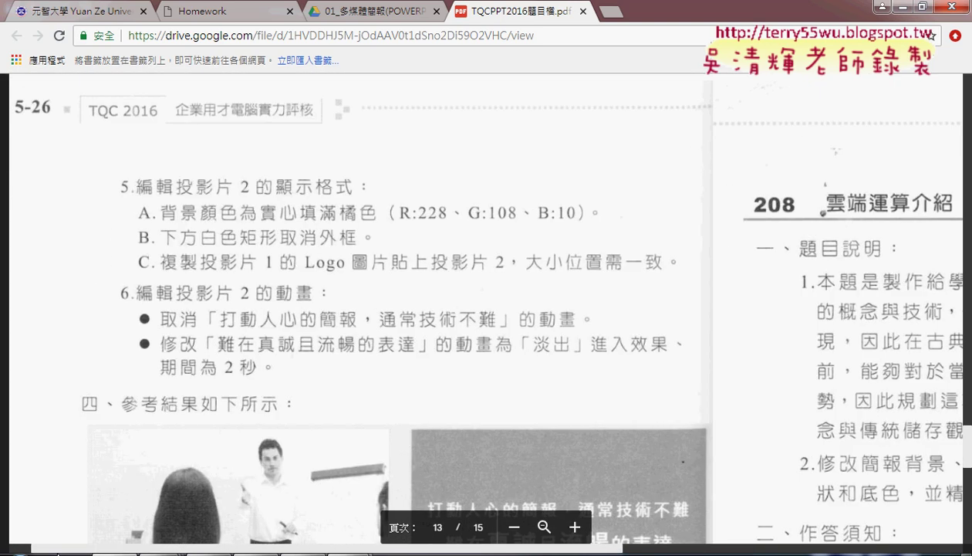
scroll(208, 231, "down", 2)
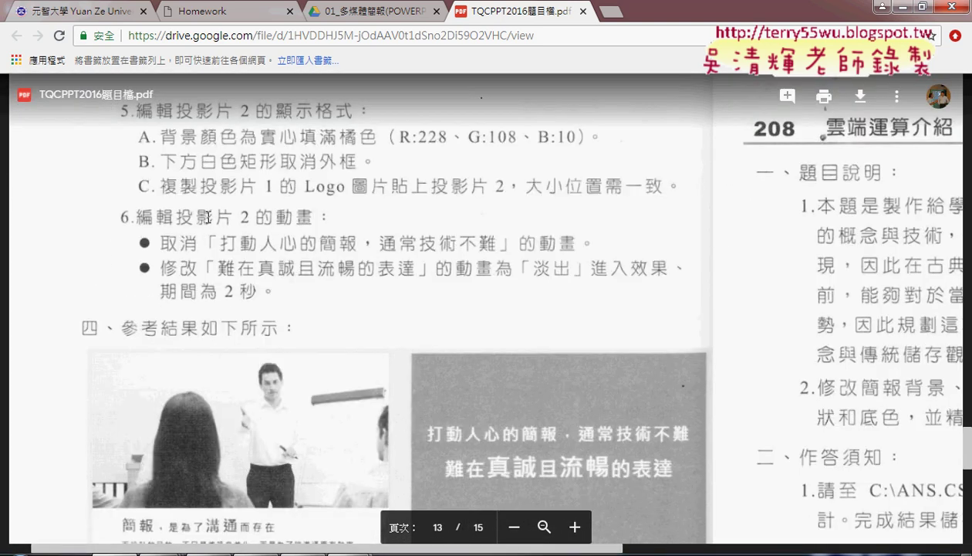
scroll(207, 220, "up", 2)
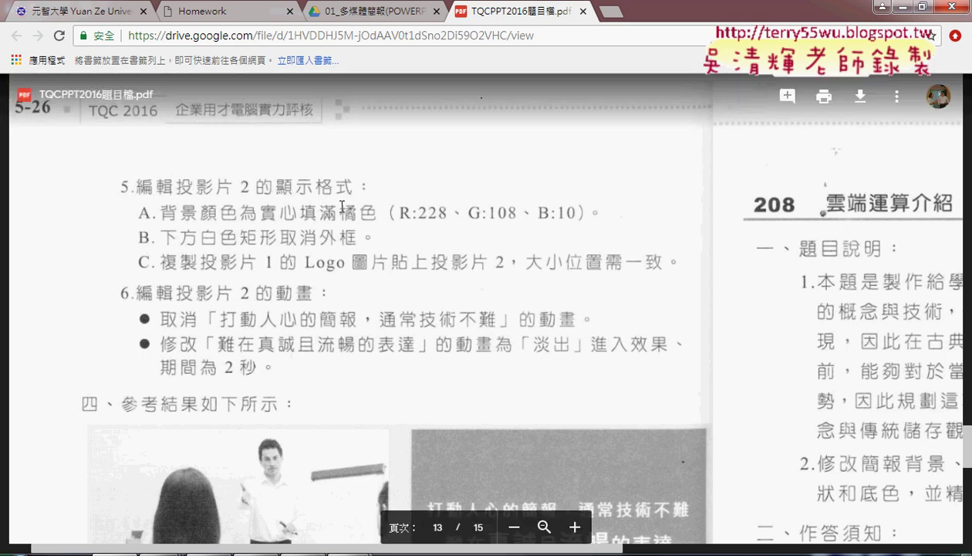
left_click(904, 10)
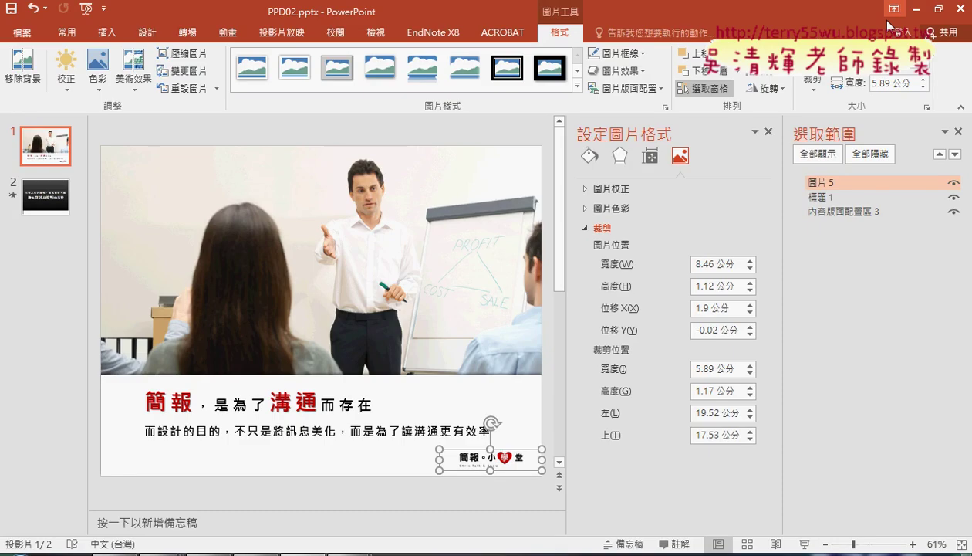
Close the Format Picture and Selection panes and open slide 2's 背景格式 settings.
left_click(769, 131)
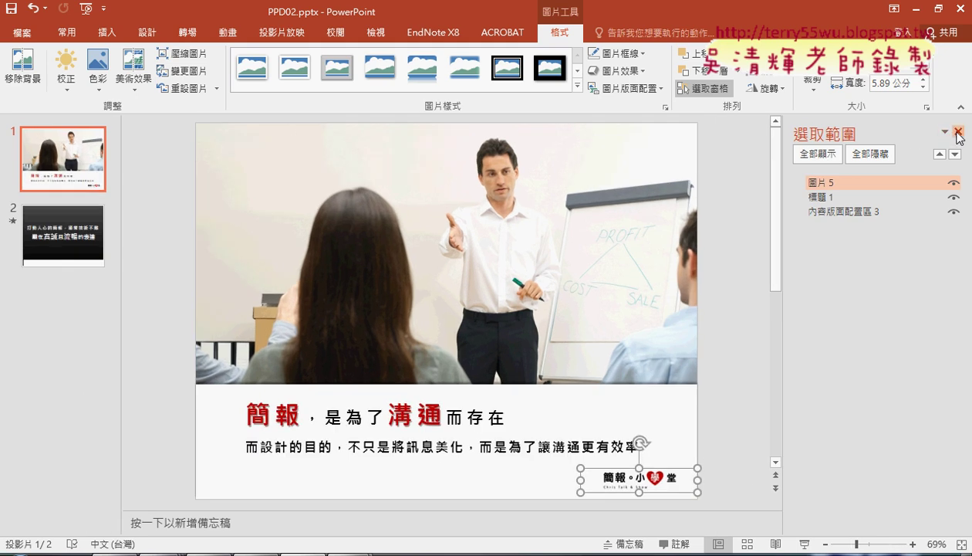
left_click(958, 132)
left_click(95, 267)
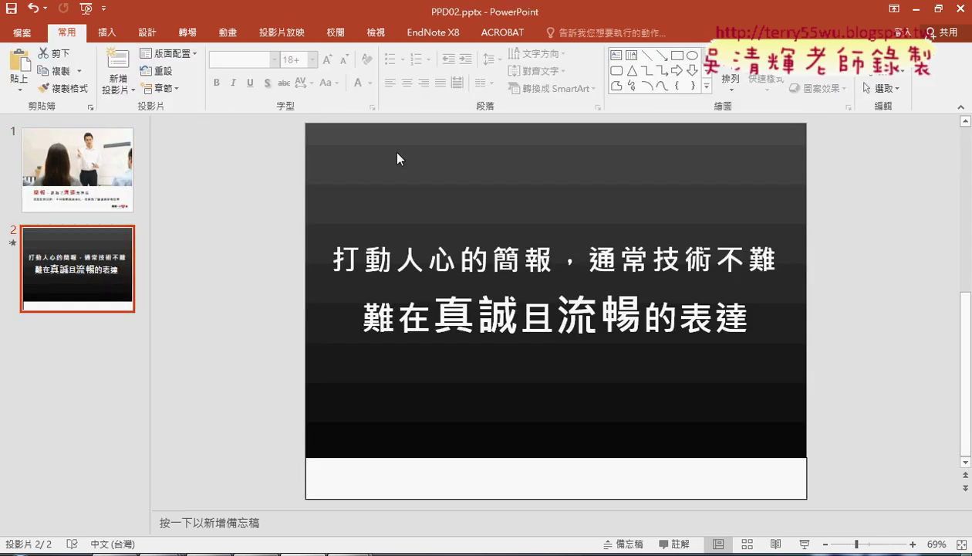
left_click(397, 154)
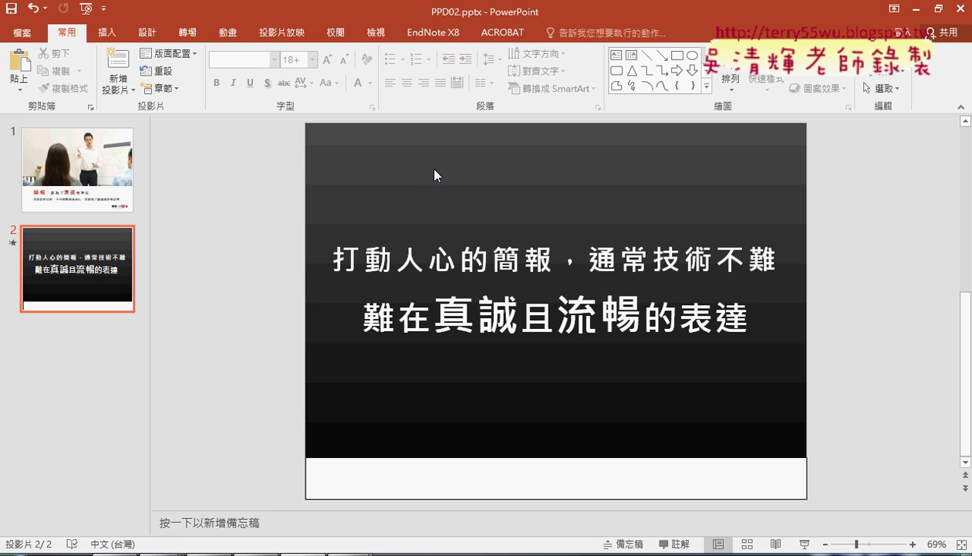
right_click(470, 176)
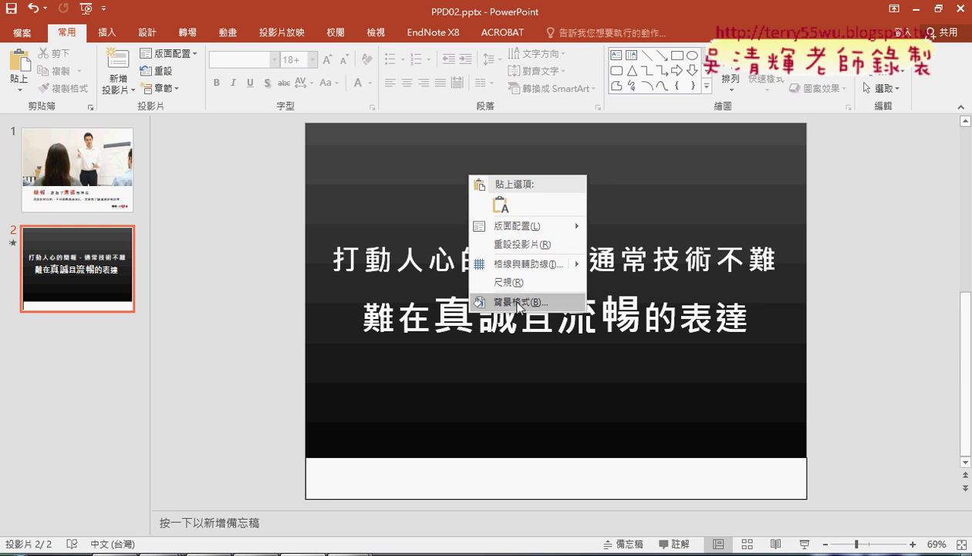
right_click(374, 149)
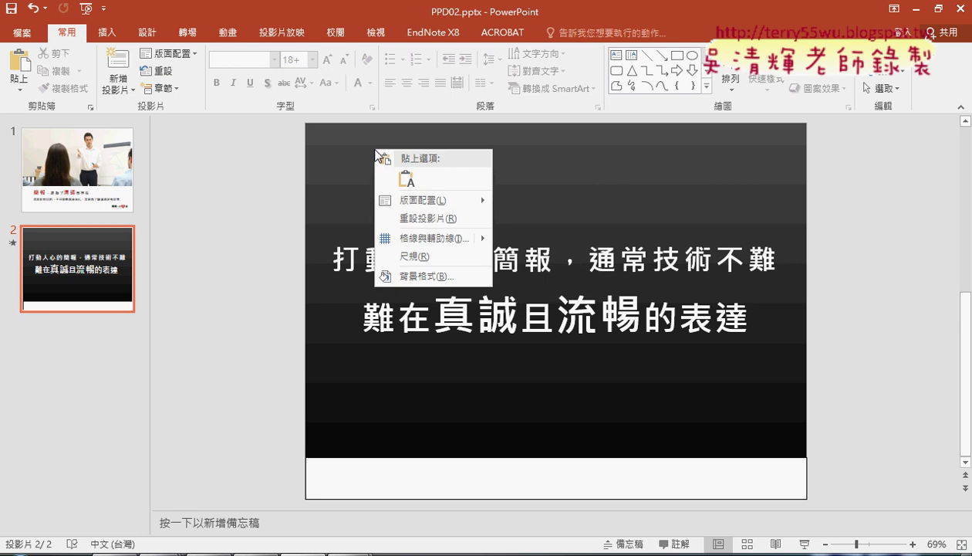
left_click(421, 276)
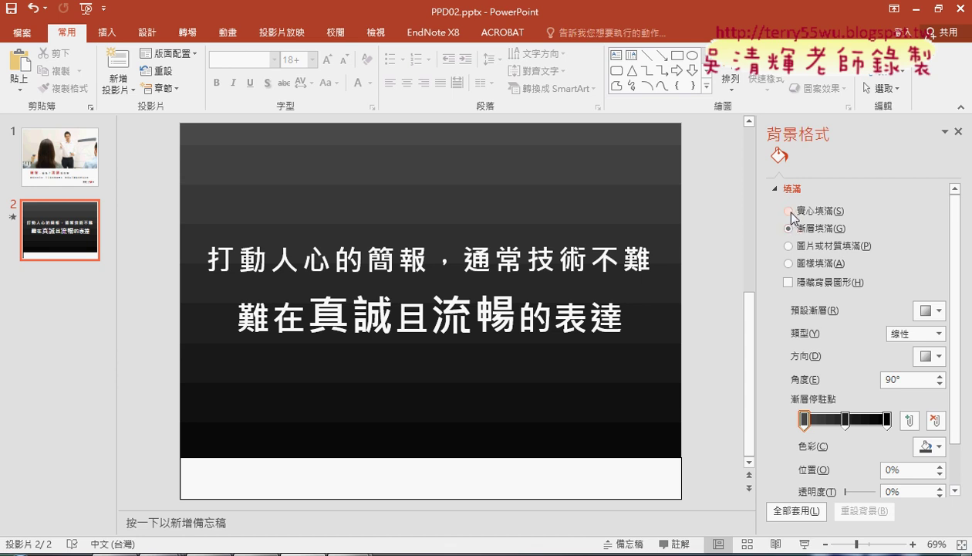
Switch slide 2's background to solid fill and open the custom RGB colour chooser.
left_click(789, 211)
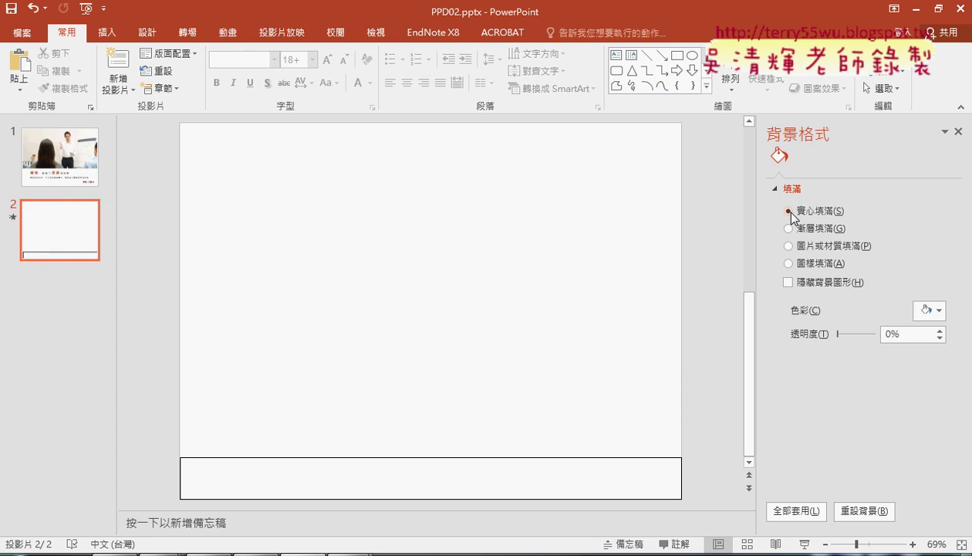
left_click(788, 228)
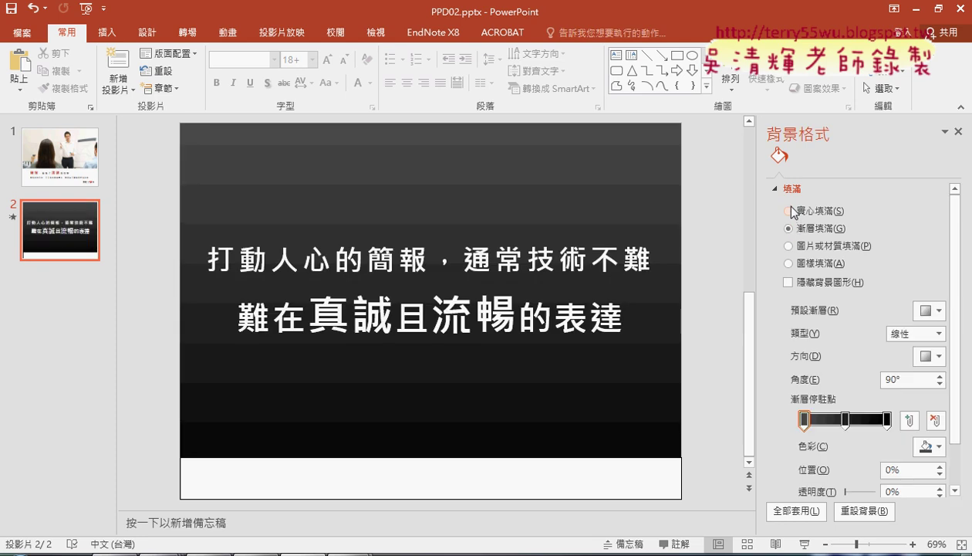
left_click(789, 211)
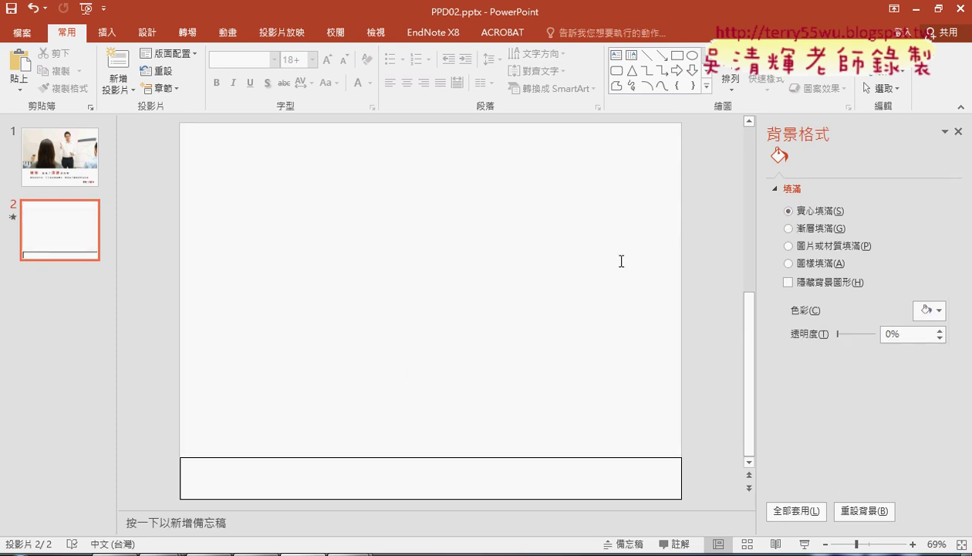
left_click(940, 313)
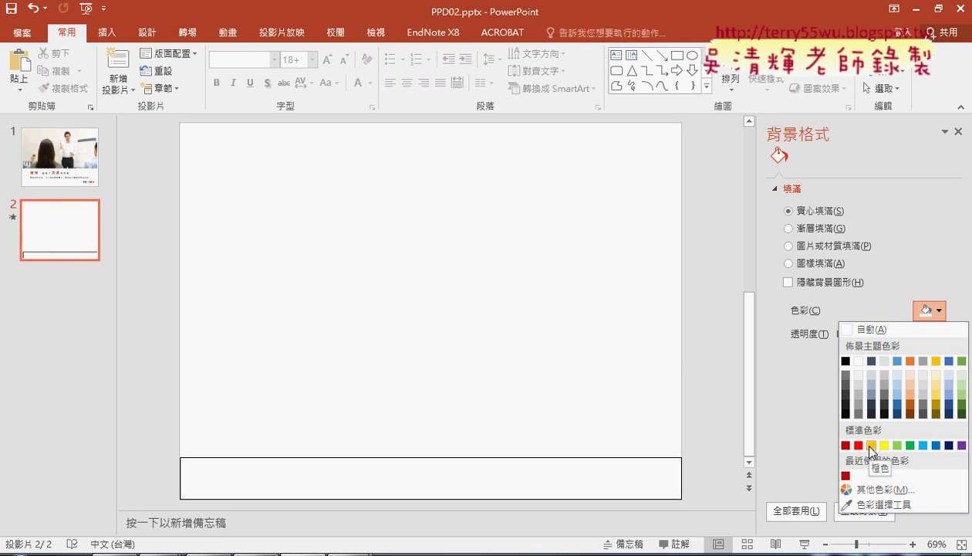
left_click(862, 491)
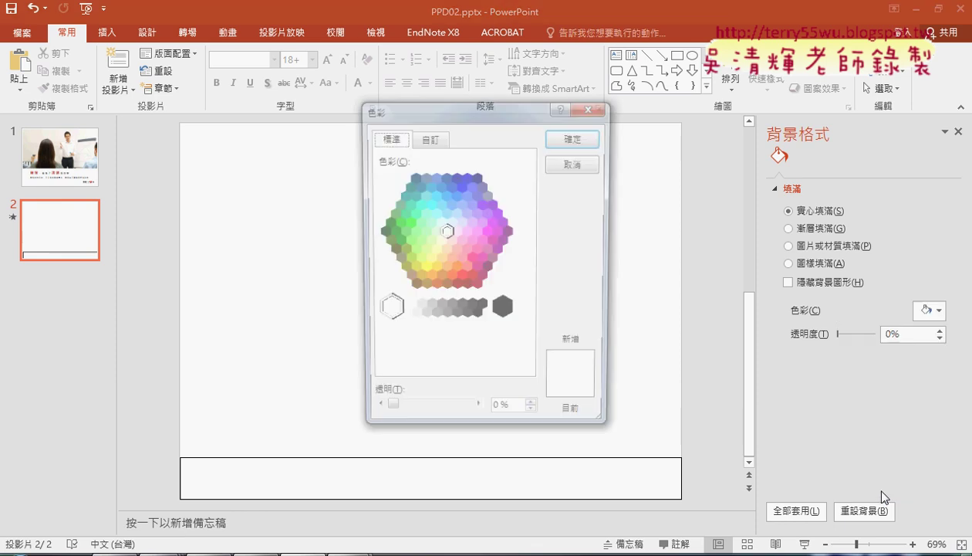
left_click(428, 141)
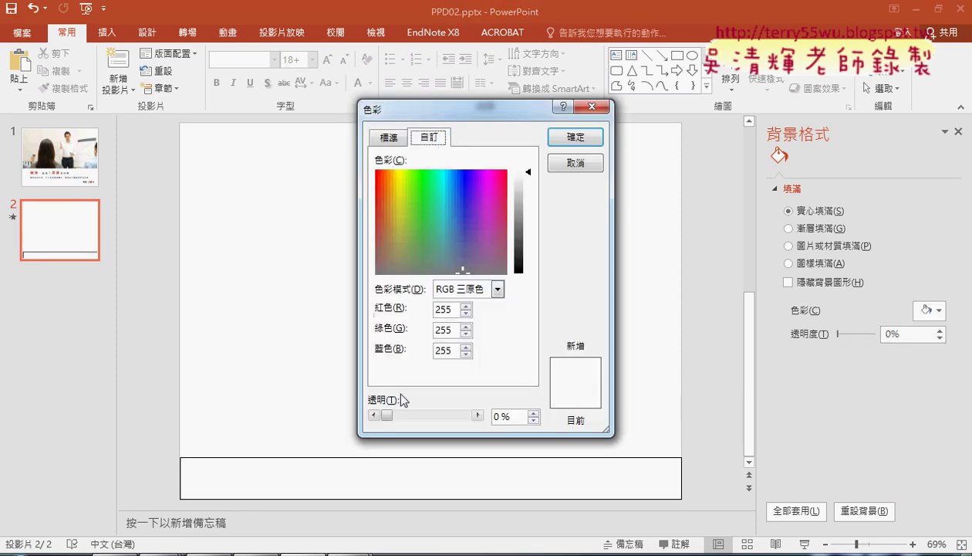
Check the exam's required colour, then apply RGB 228, 108, 10 orange.
left_click(152, 552)
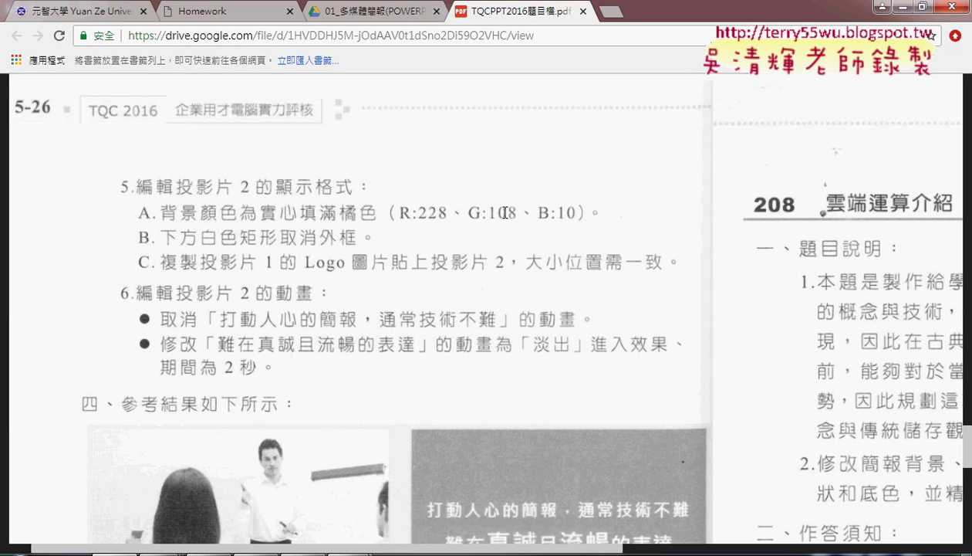
left_click(905, 10)
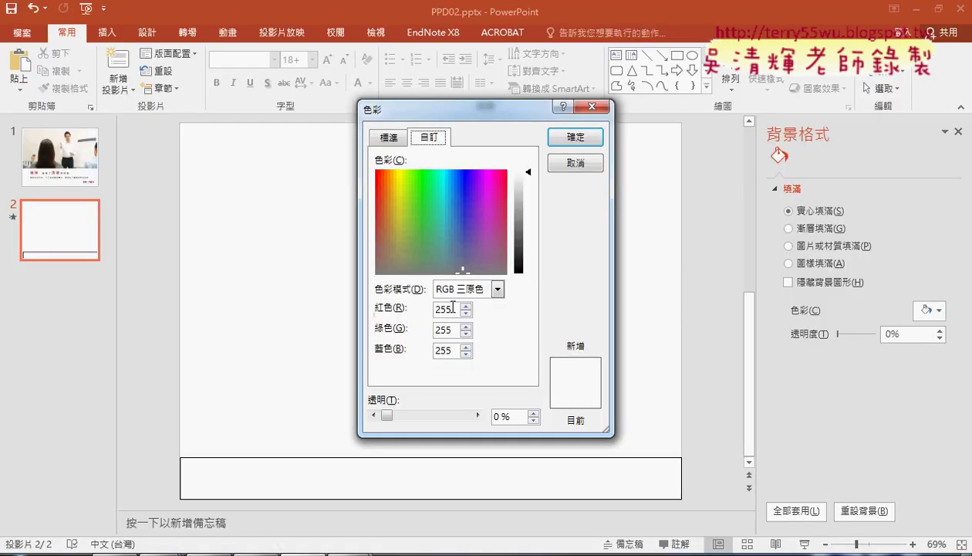
type("228")
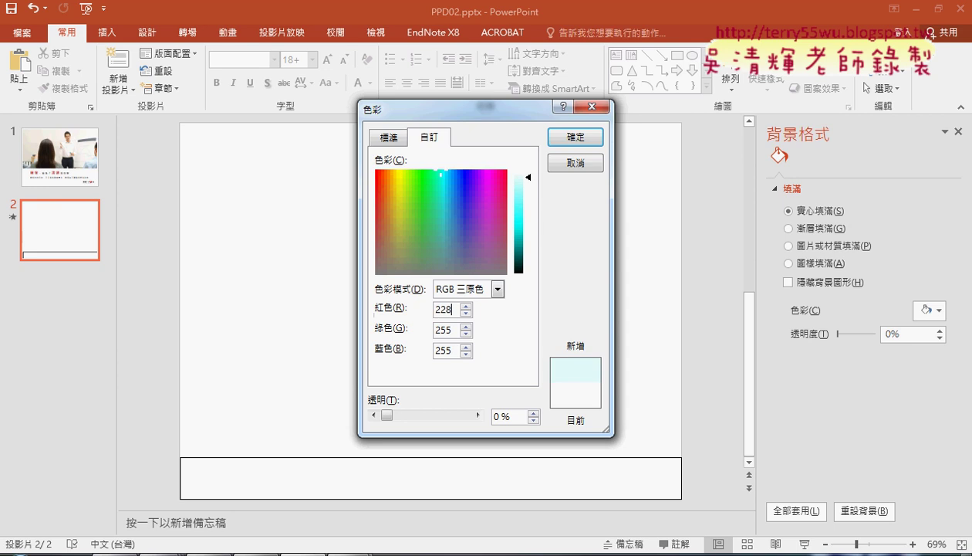
key("Tab")
type("1")
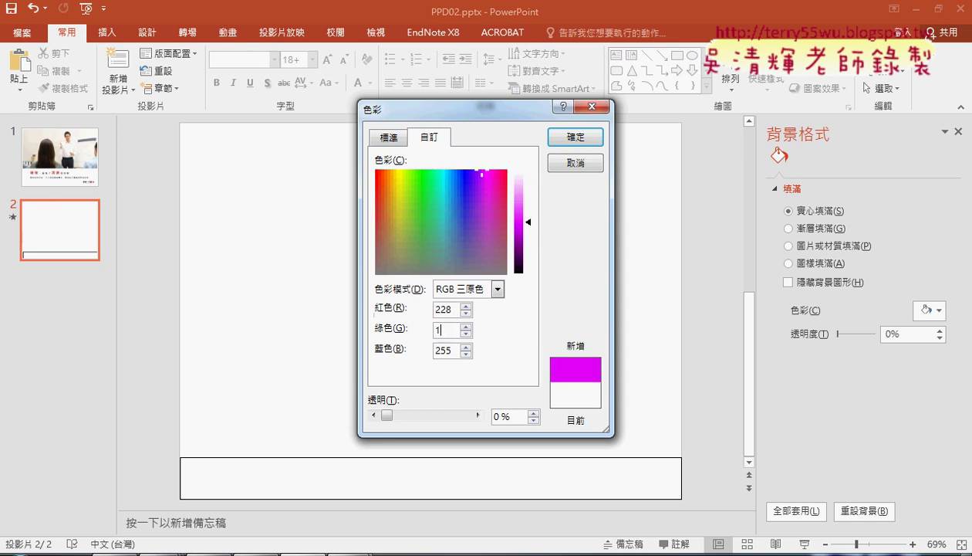
type("08")
key("Tab")
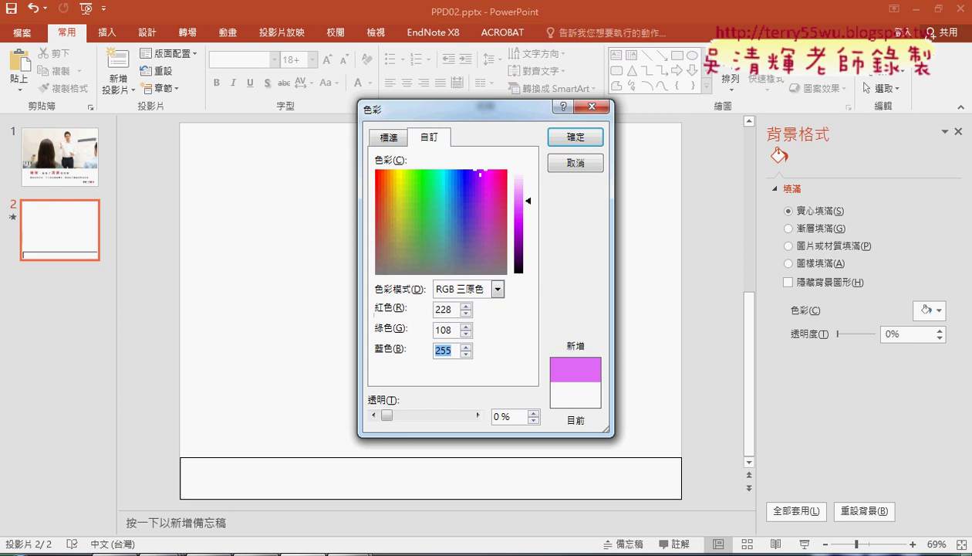
type("10")
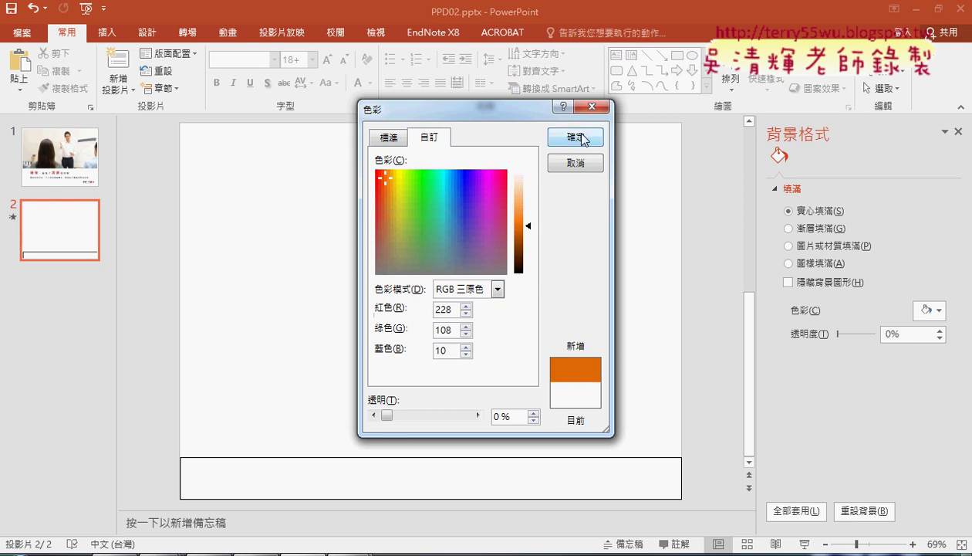
left_click(578, 136)
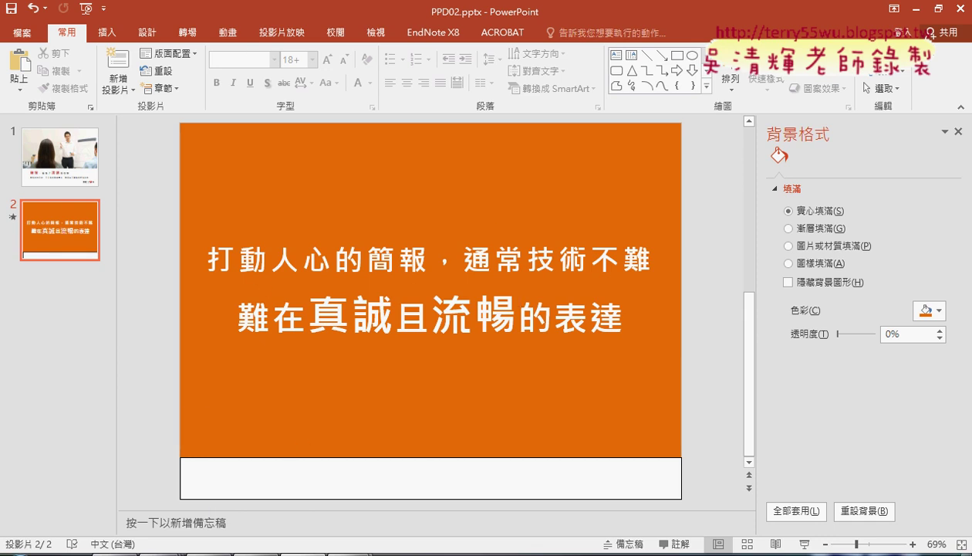
Review the exam instructions, then select the bottom white rectangle 矩形 3 via the Selection Pane.
left_click(113, 551)
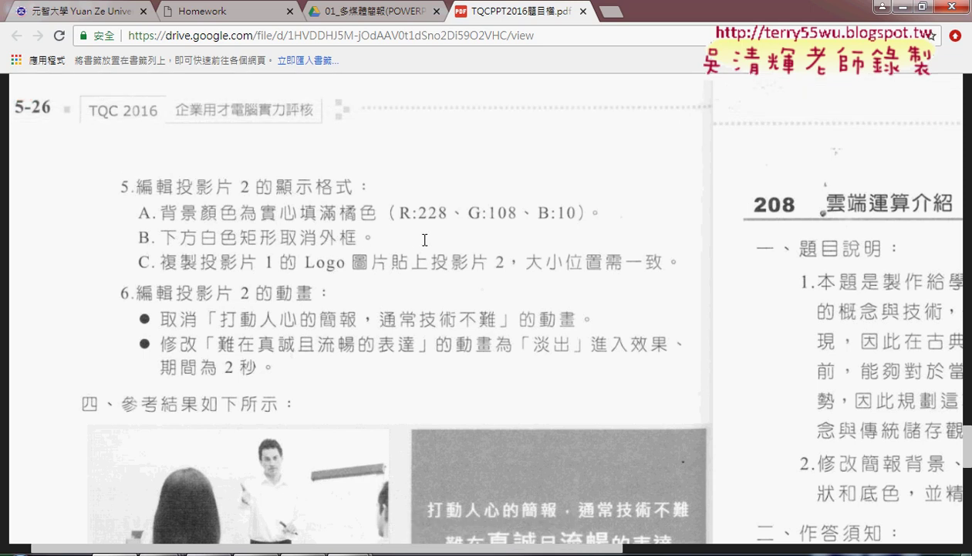
left_click(901, 8)
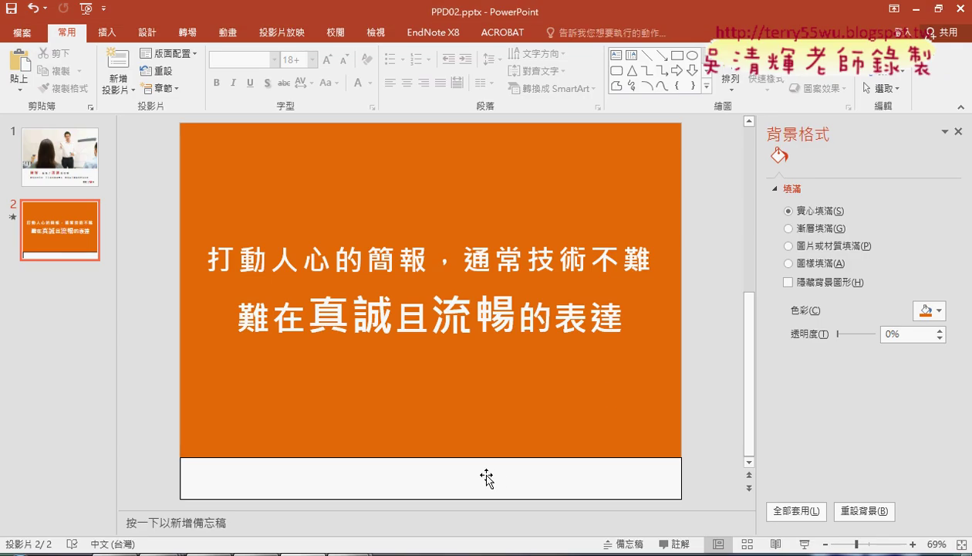
left_click(423, 467)
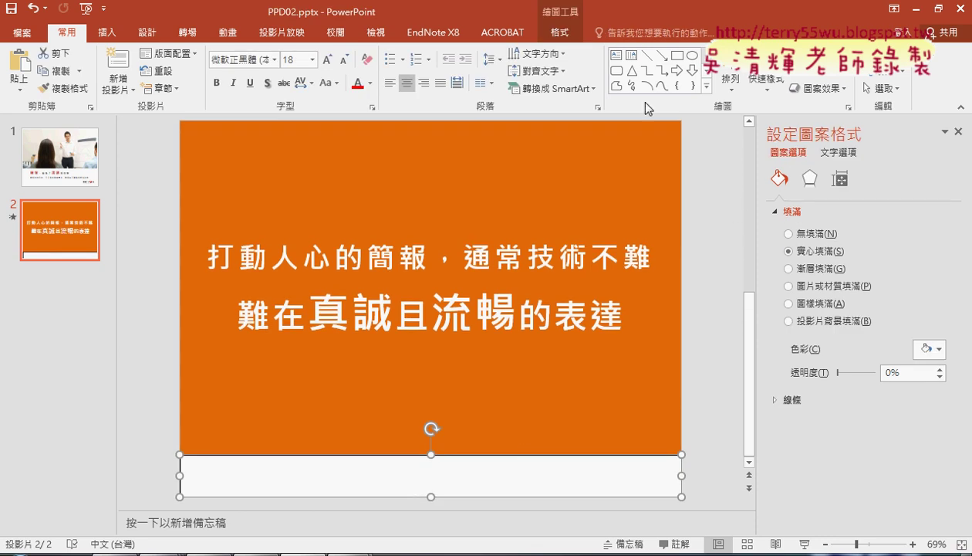
left_click(881, 88)
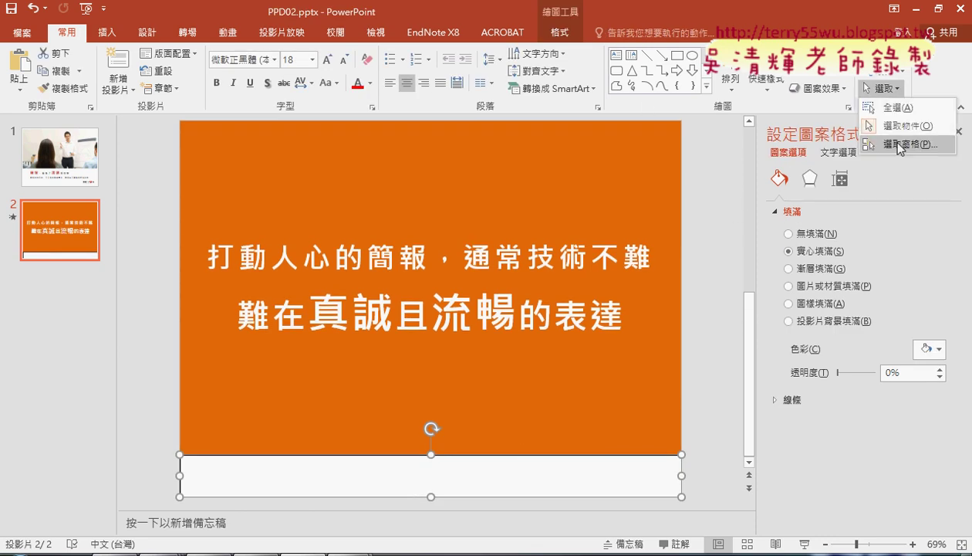
left_click(900, 145)
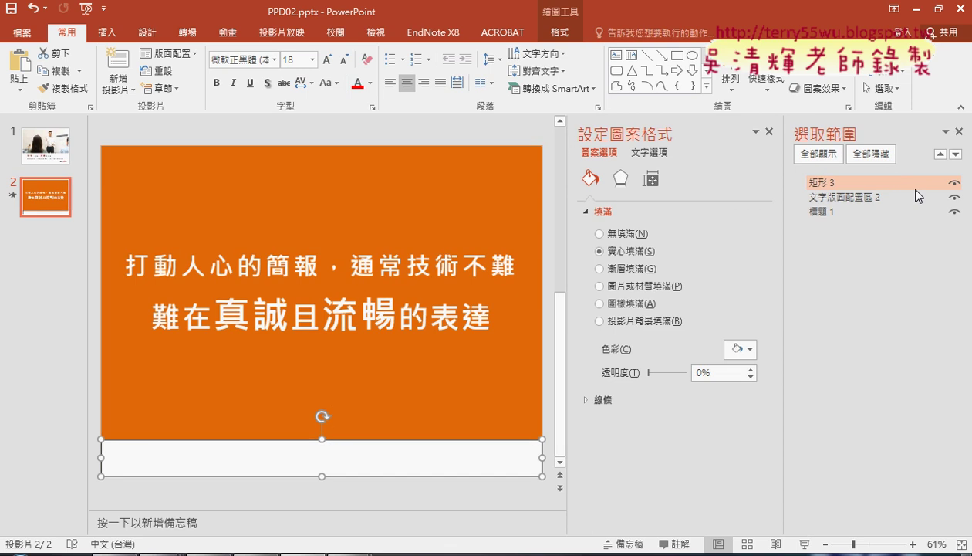
double_click(833, 184)
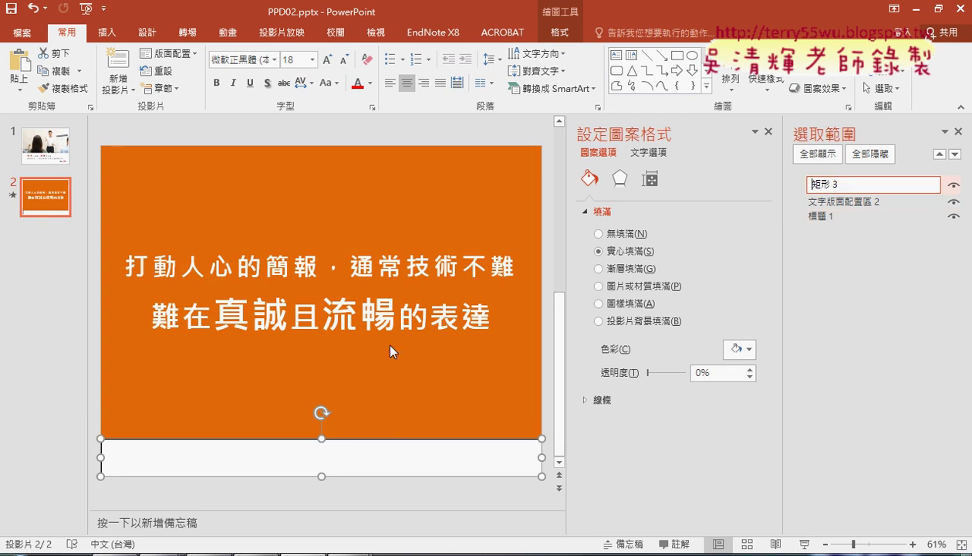
Set the rectangle's Shape Outline to No Outline.
left_click(560, 35)
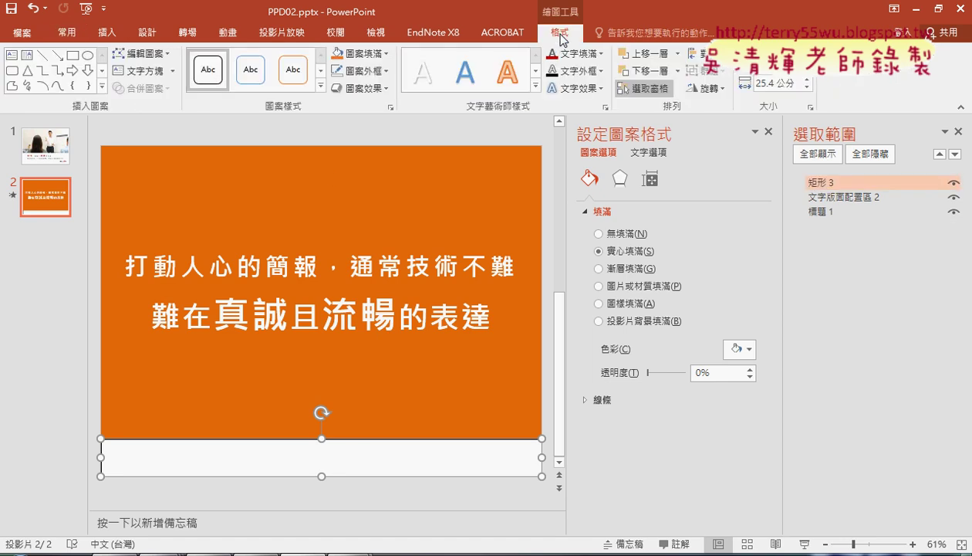
left_click(359, 71)
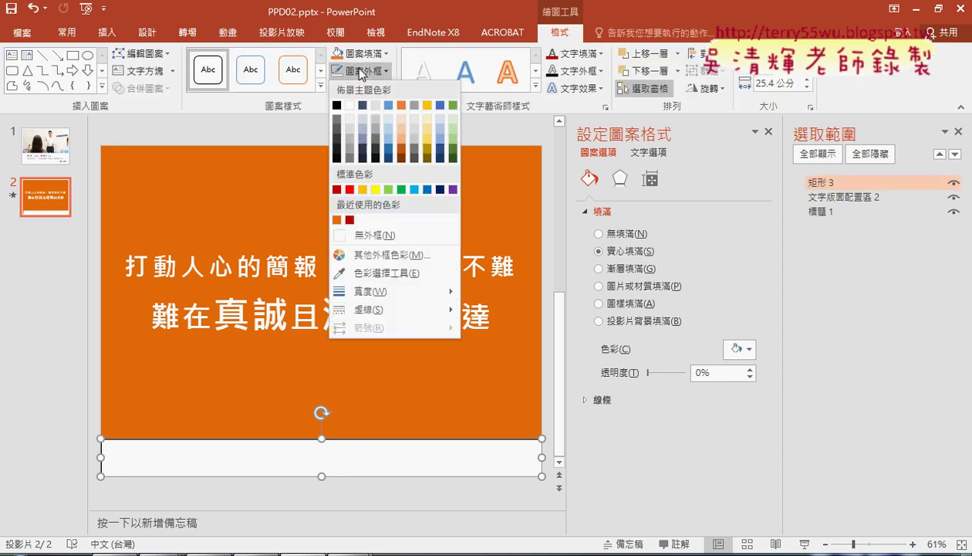
left_click(360, 241)
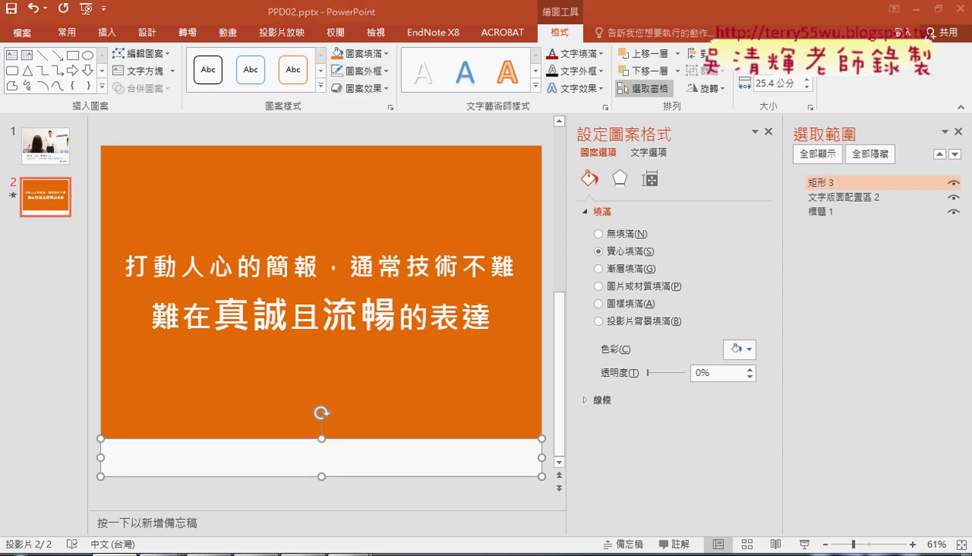
key("alt+Tab")
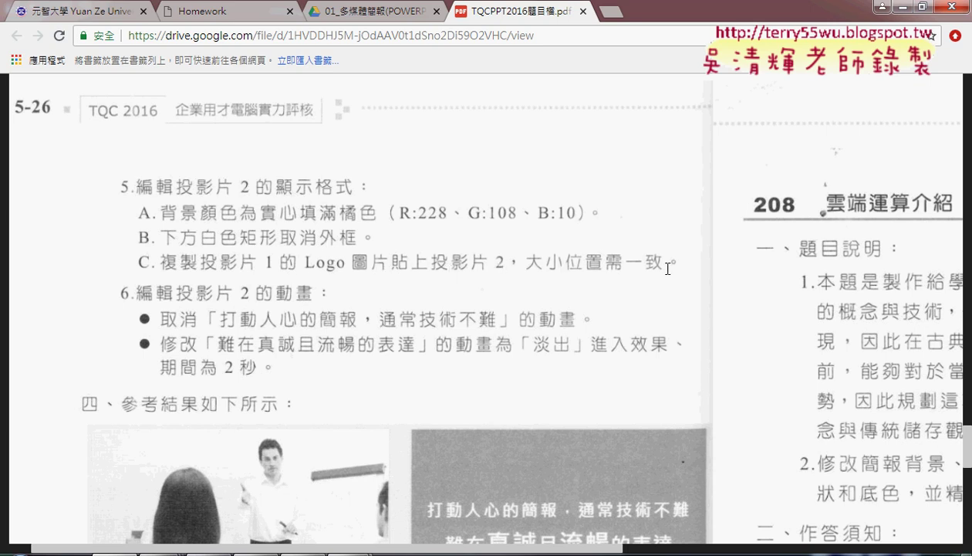
Copy slide 1's logo picture and paste it onto slide 2.
left_click(882, 7)
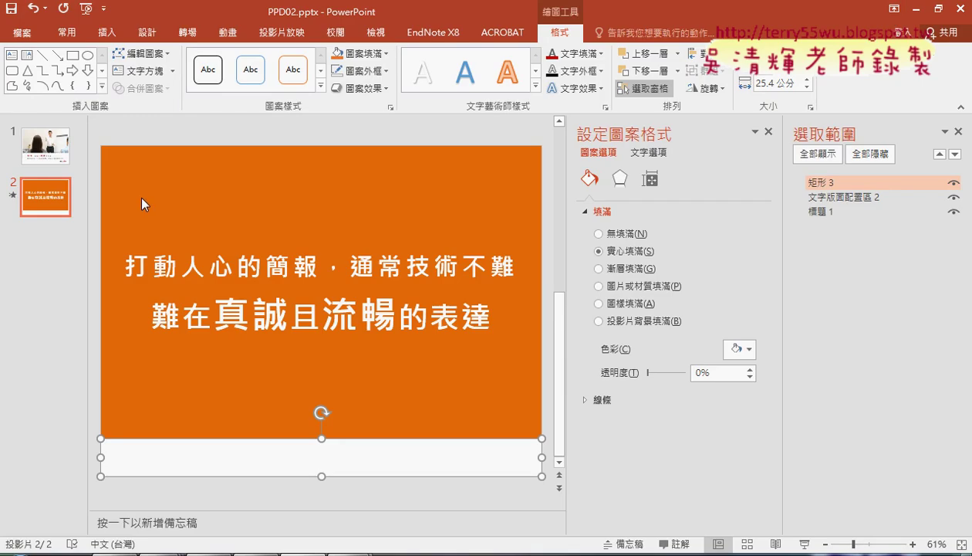
left_click(36, 153)
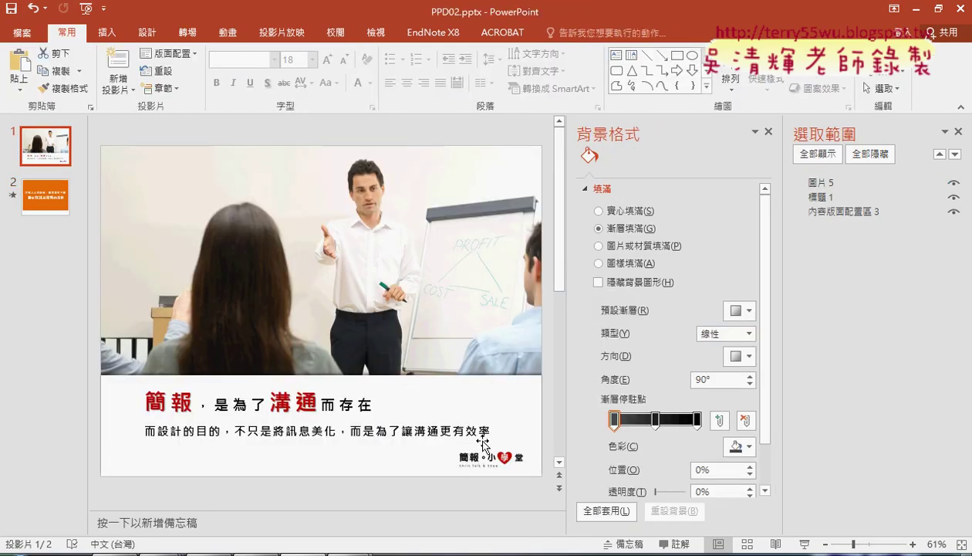
left_click(498, 457)
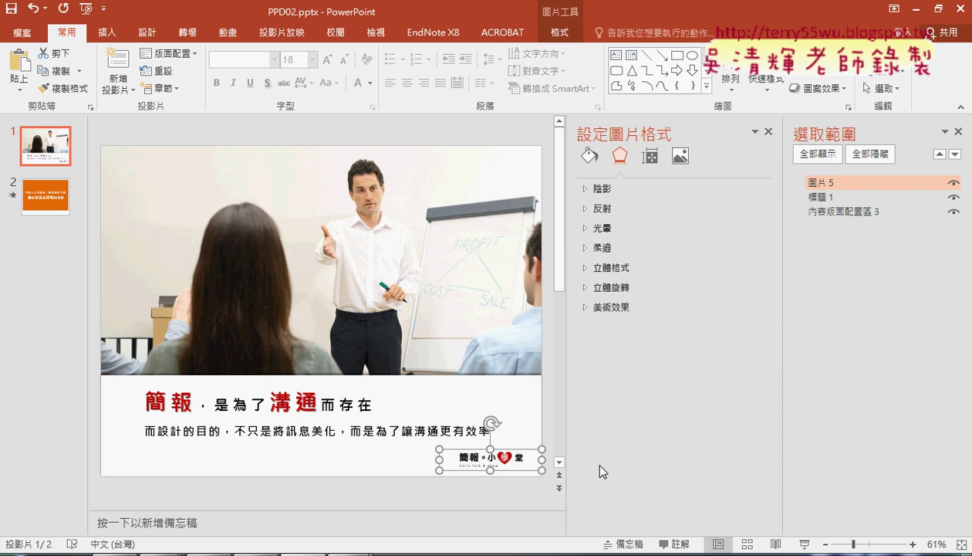
left_click(44, 196)
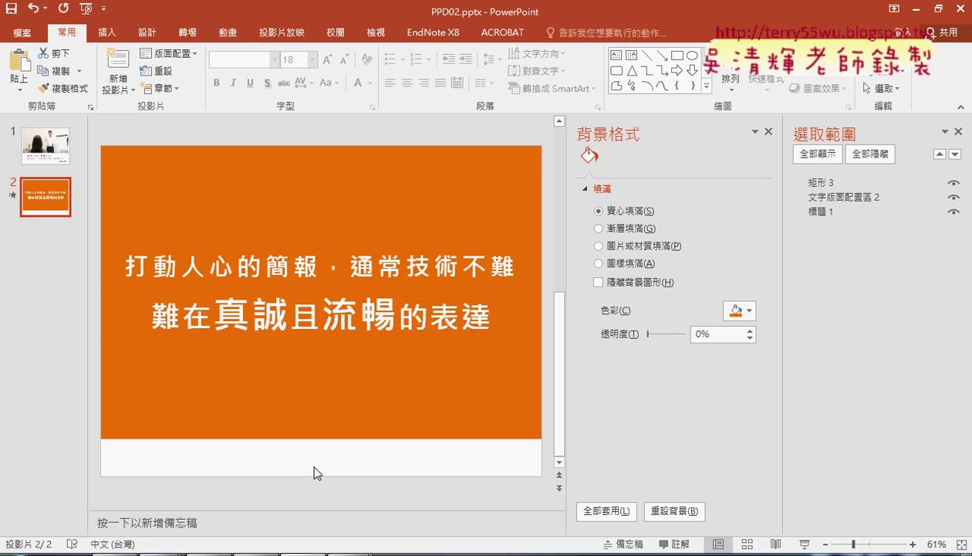
key("ctrl+v")
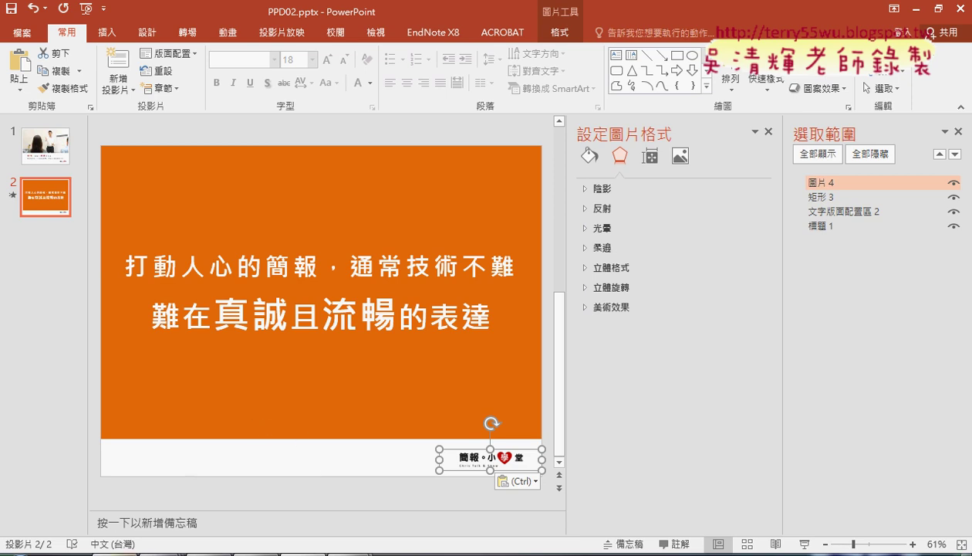
left_click(112, 549)
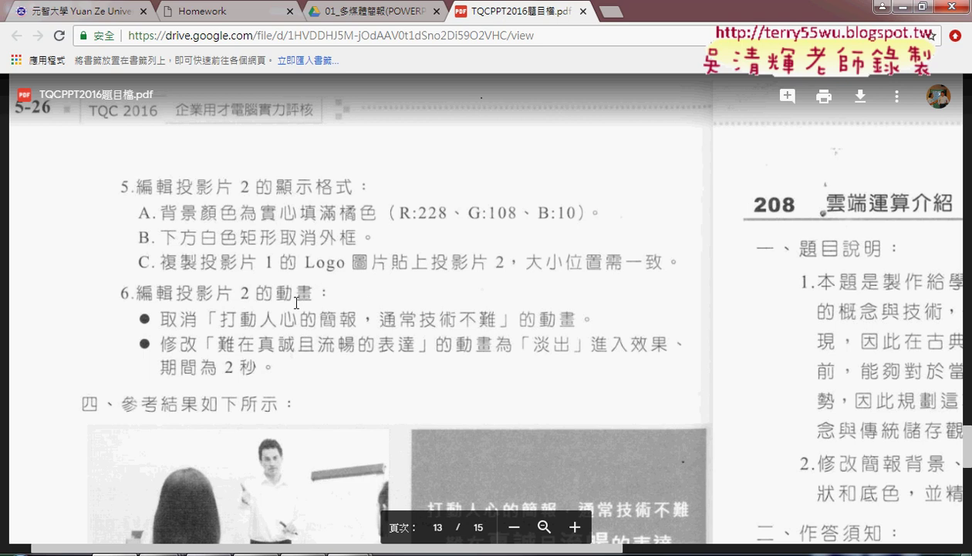
Scroll the exam PDF to slide 2's reference image, then return to PowerPoint.
scroll(296, 302, "down", 1)
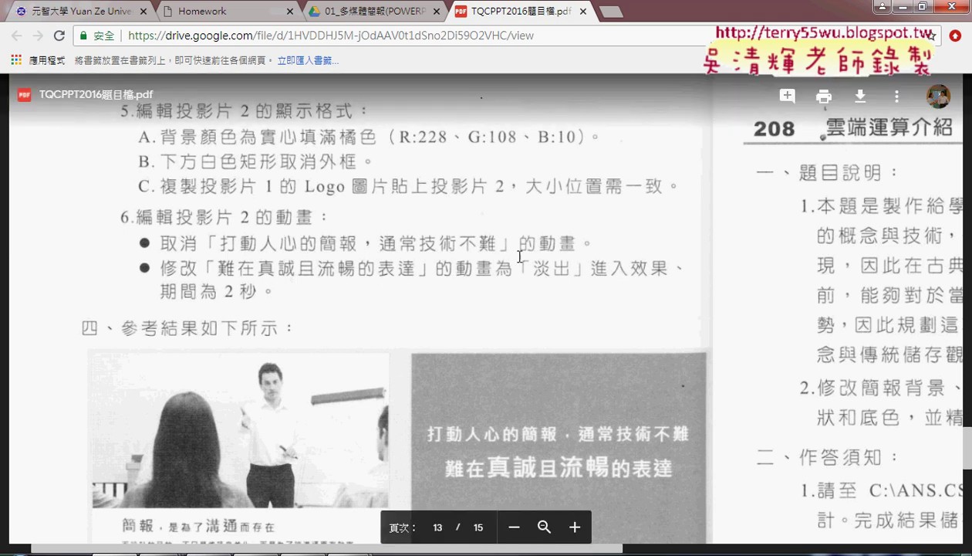
left_click(902, 6)
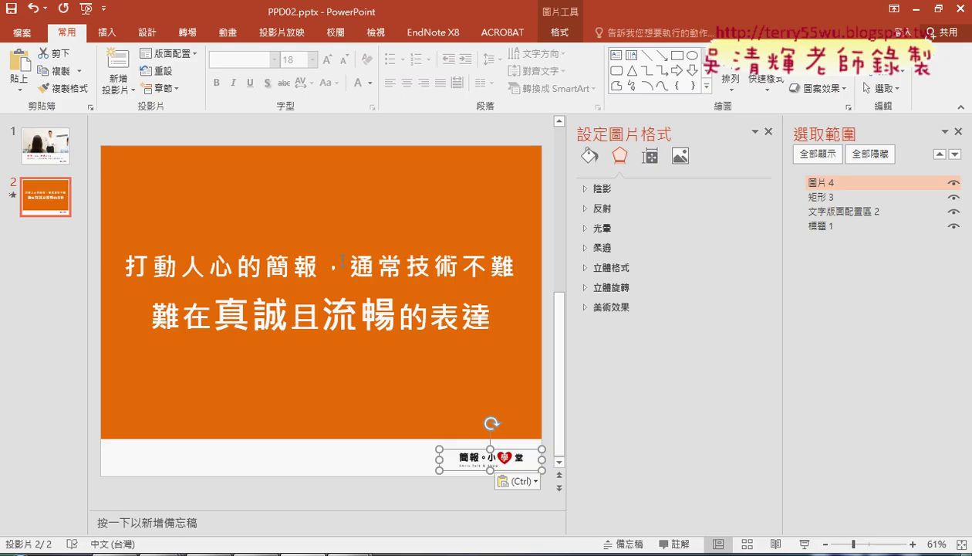
Close the side panes, open slide 2's Animation Pane, and select the title's 彈跳 entry.
left_click(958, 131)
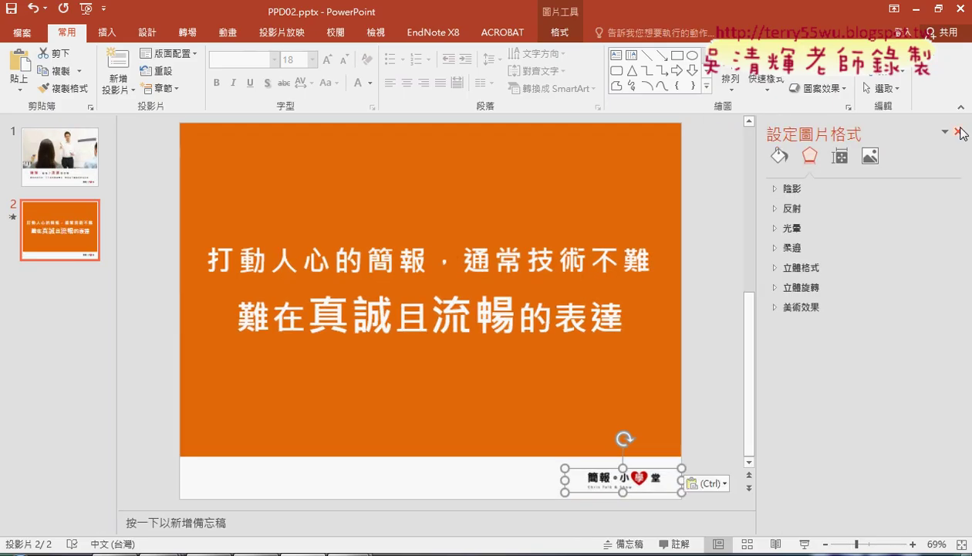
left_click(960, 132)
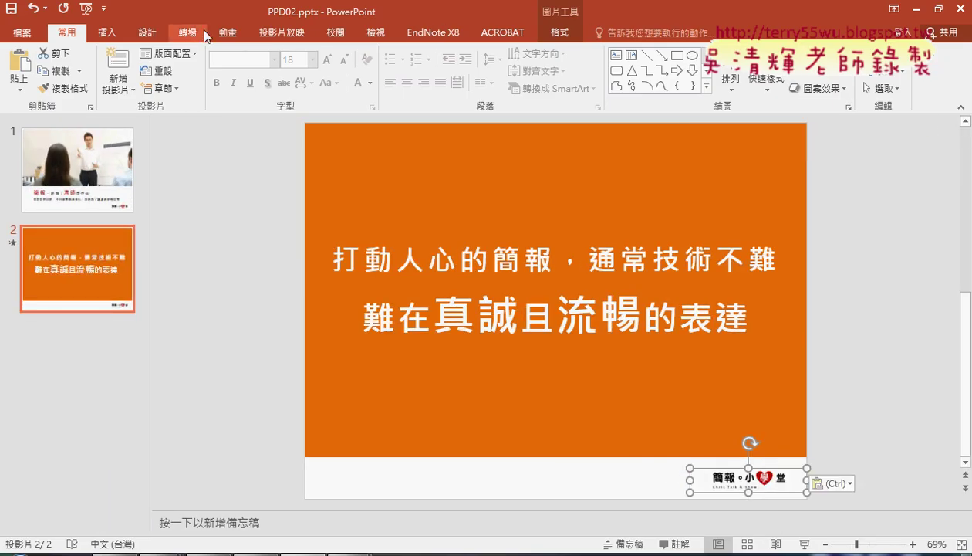
left_click(226, 33)
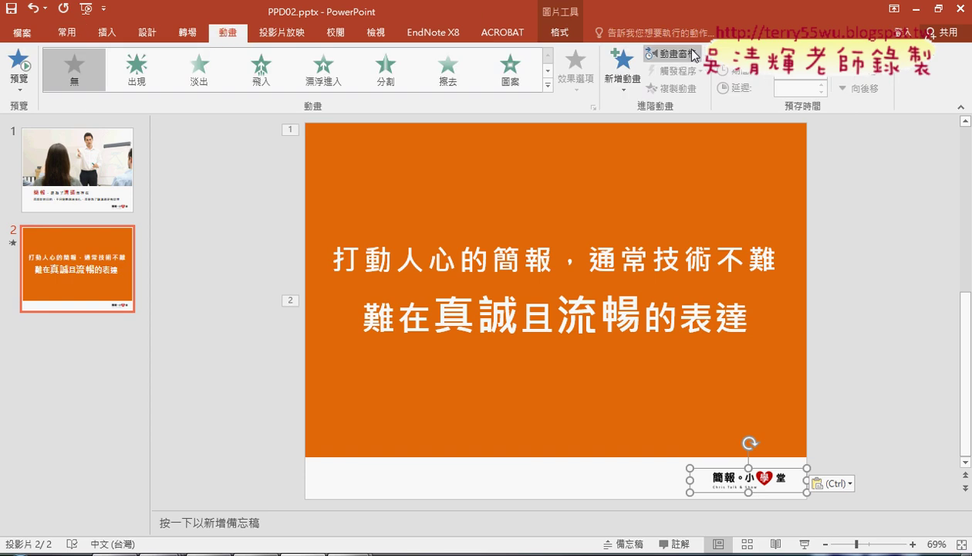
left_click(681, 58)
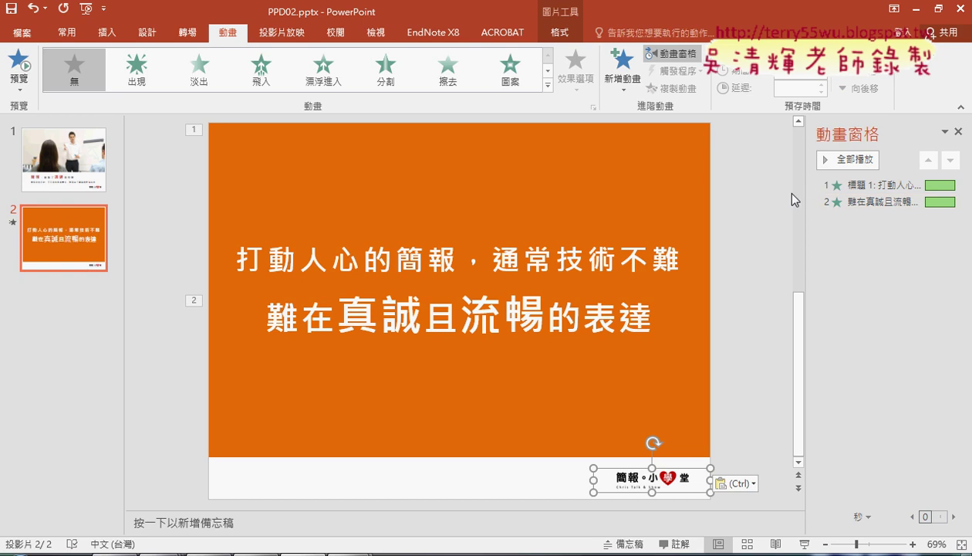
left_click(298, 260)
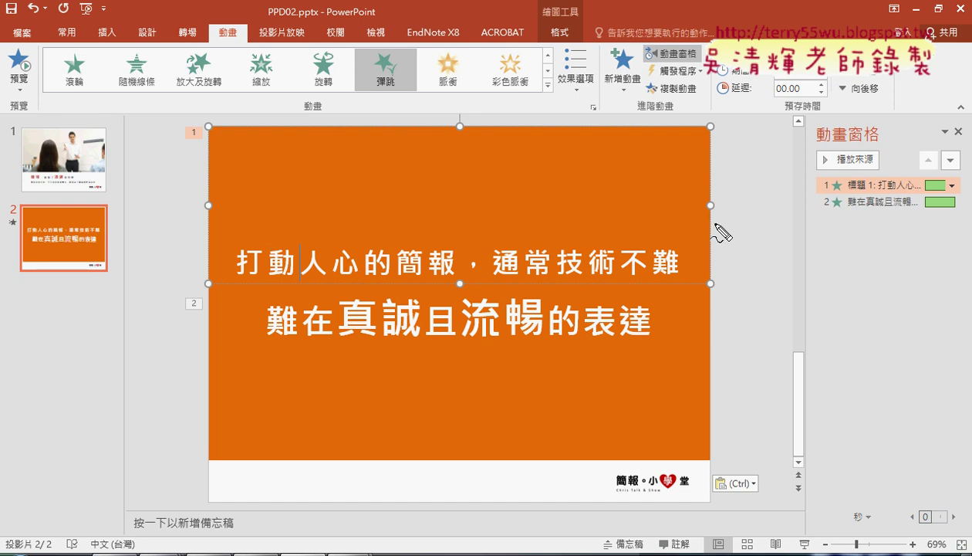
Remove the first line's 彈跳 (Bounce) animation via its Animation Pane menu (移除).
mouse_move(714, 225)
left_mouse_down()
mouse_move(818, 188)
mouse_move(954, 193)
left_mouse_up()
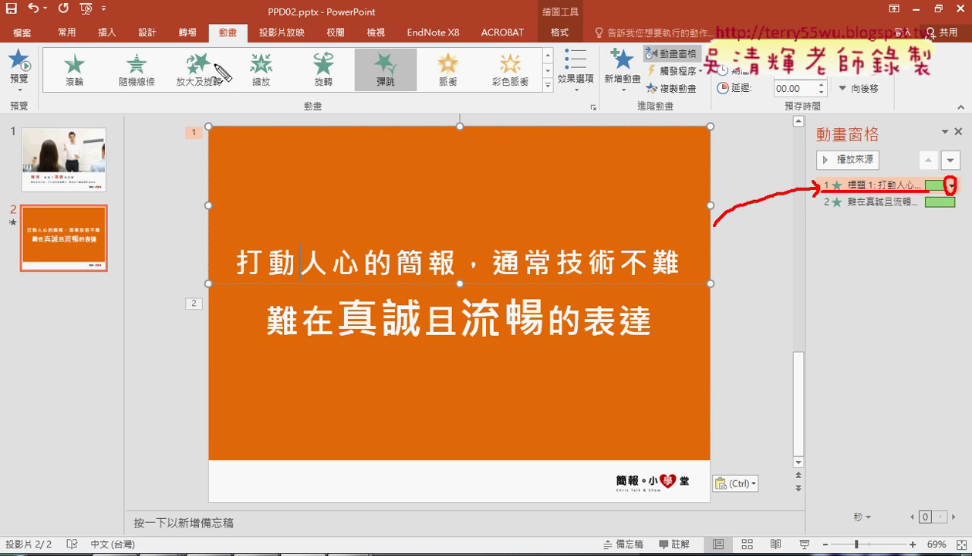
key("Escape")
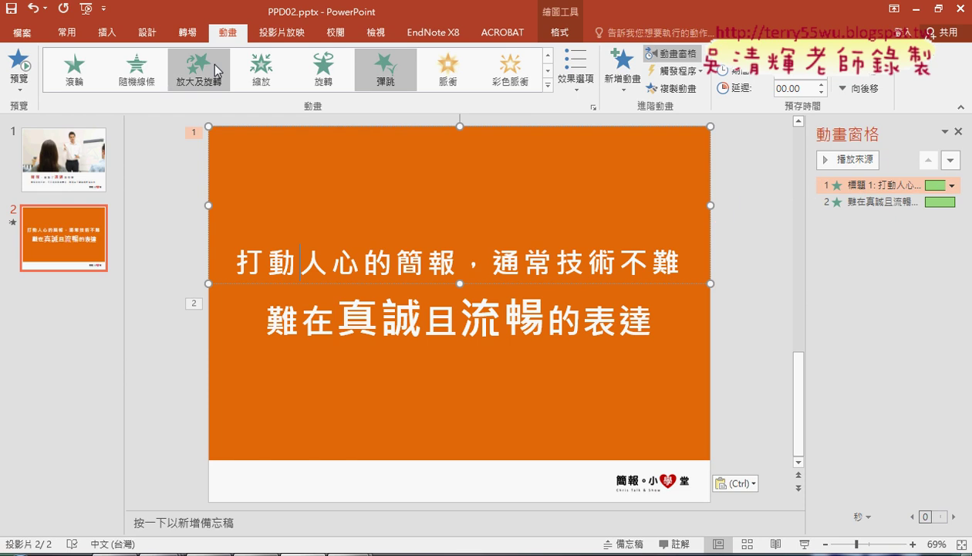
left_click(548, 85)
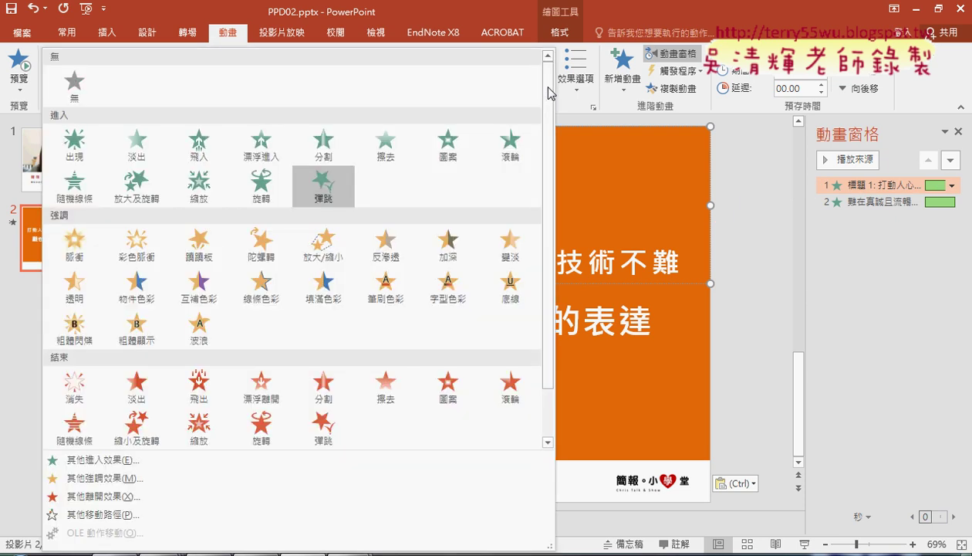
left_click(68, 99)
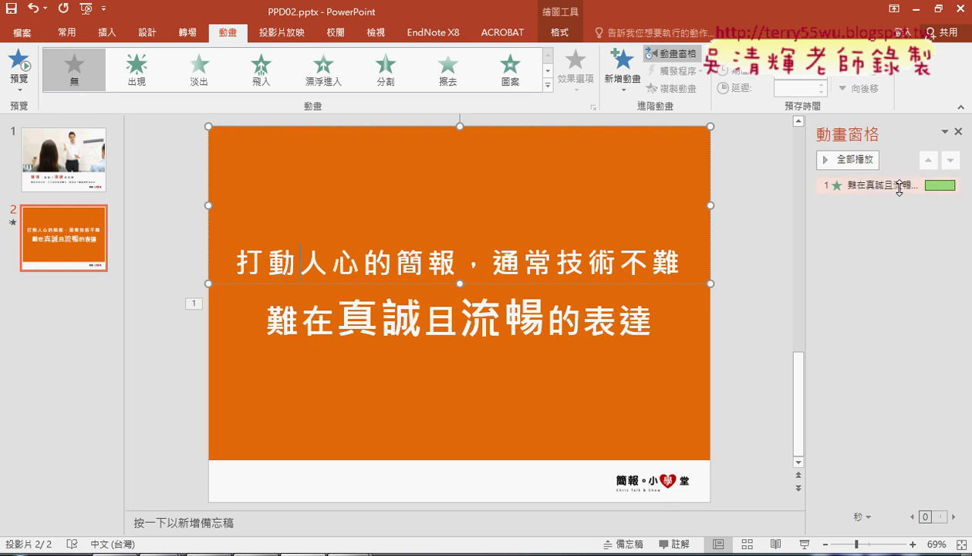
key("ctrl+z")
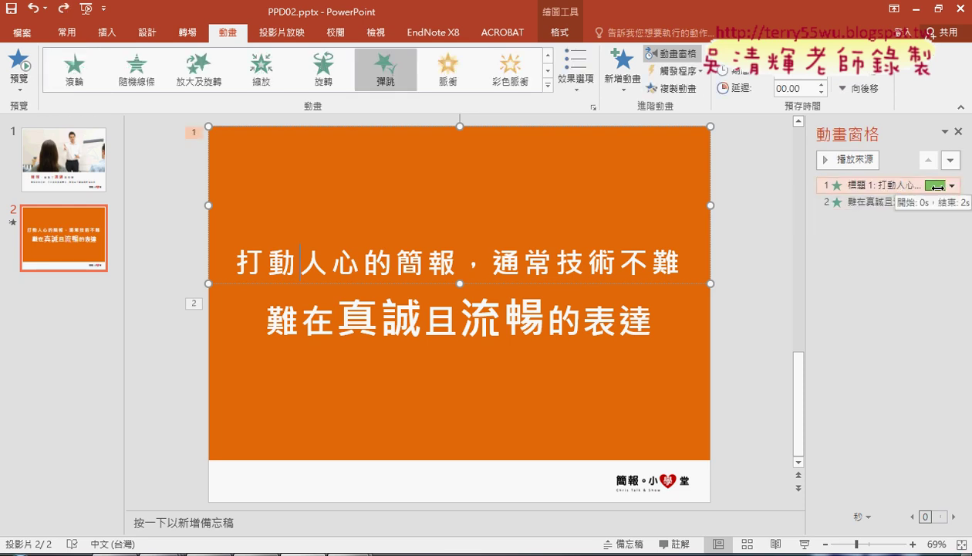
left_click(952, 186)
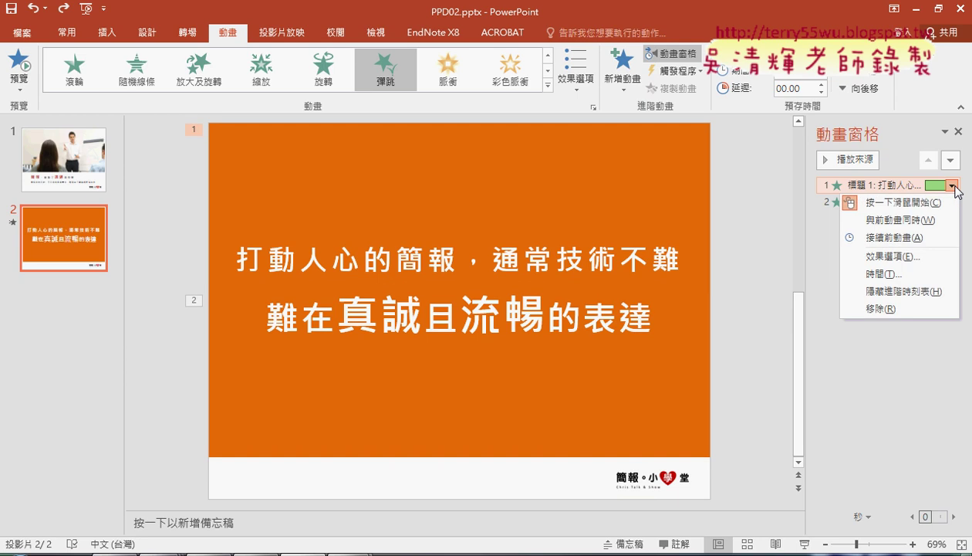
left_click(905, 309)
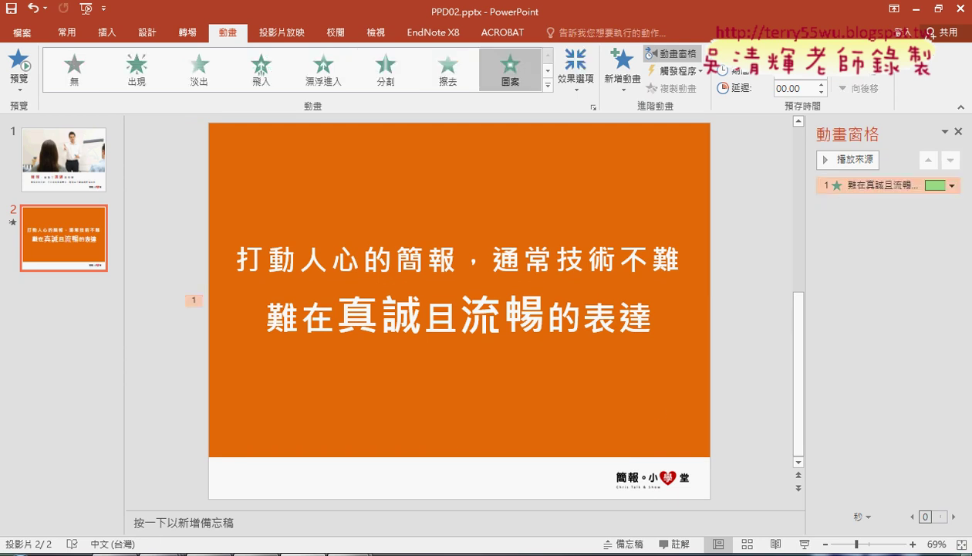
key("alt+Tab")
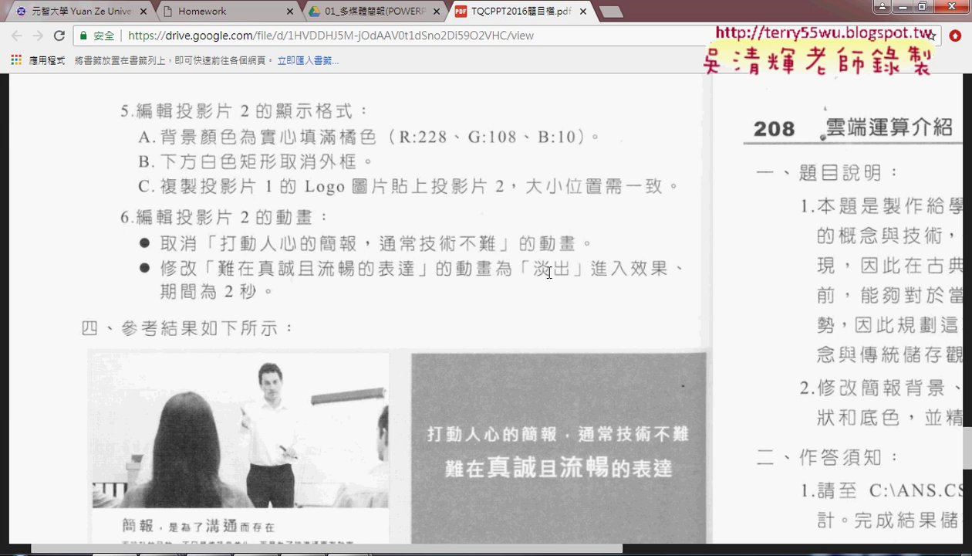
Remove the second line's remaining old animation from the animation pane.
left_click(882, 7)
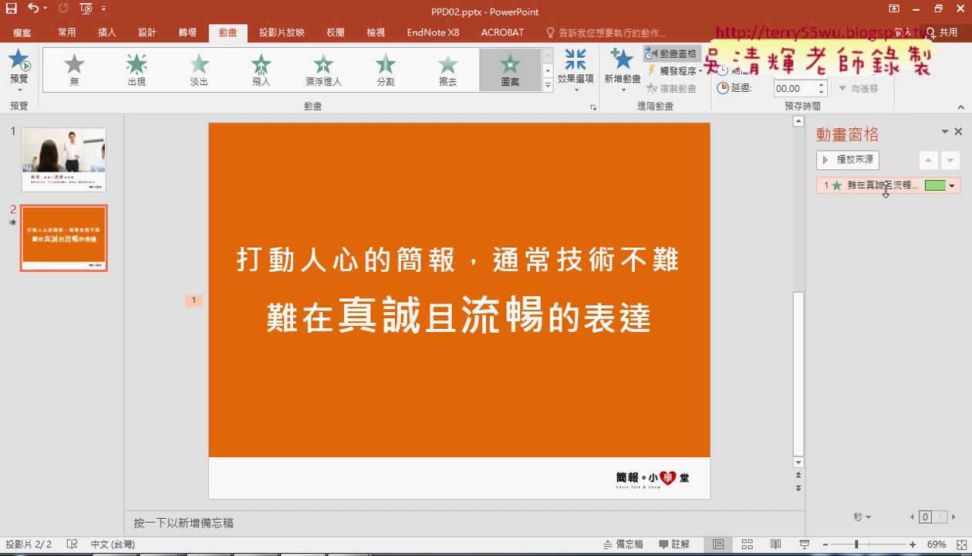
left_click(954, 186)
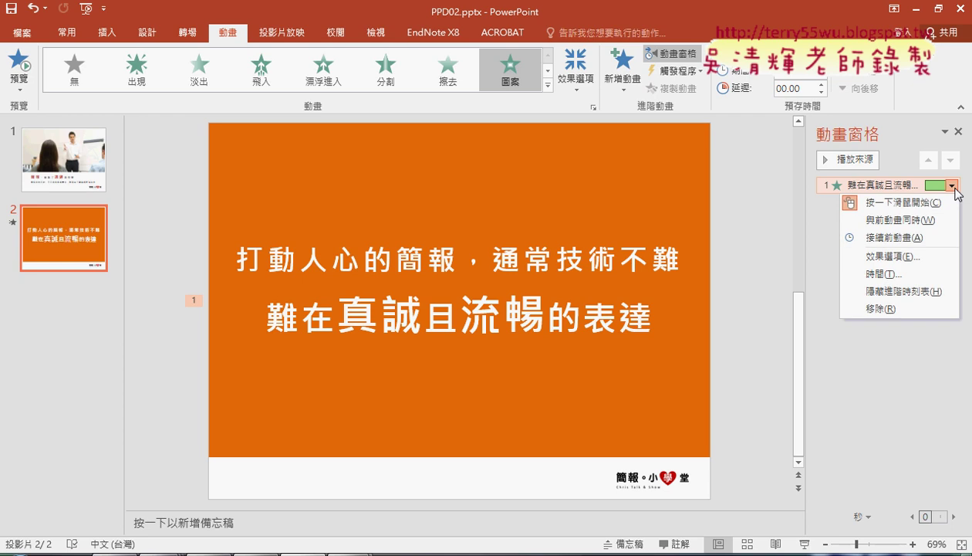
left_click(924, 310)
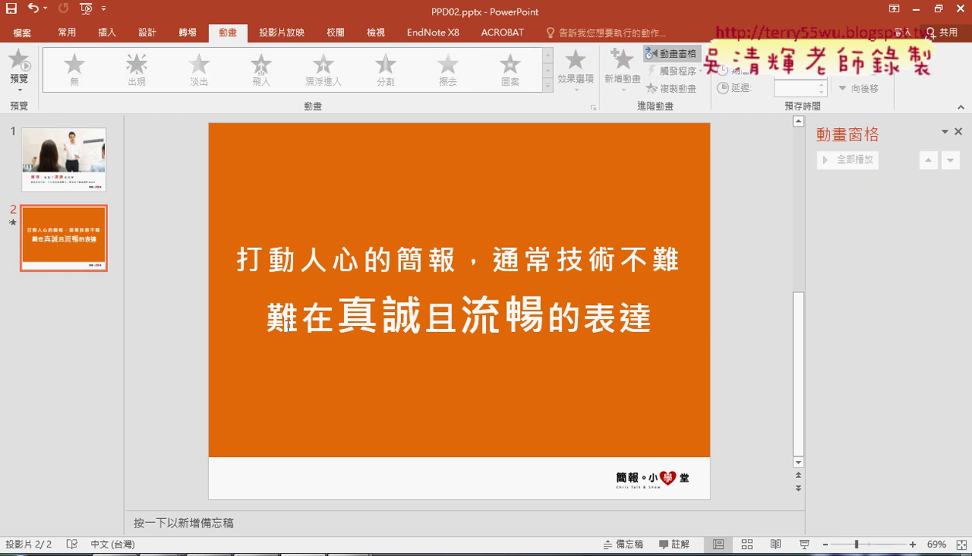
Give the second line of text a 淡出 (Fade) entrance animation and recheck the task sheet.
left_click(287, 324)
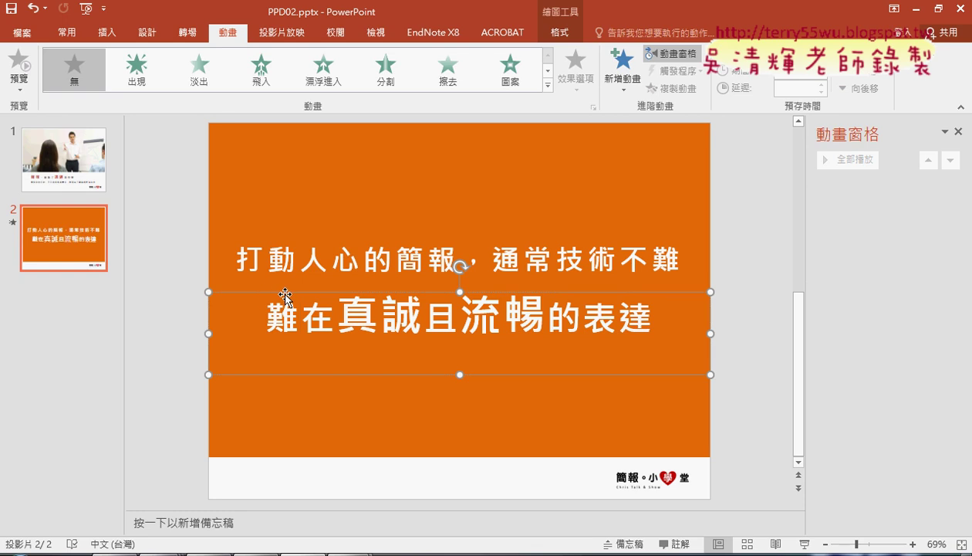
left_click(201, 80)
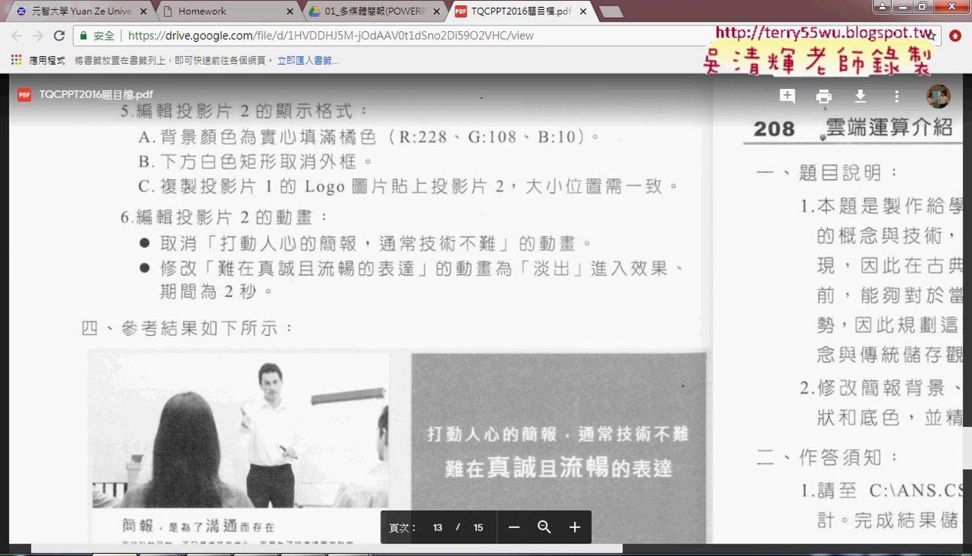
key("alt+Tab")
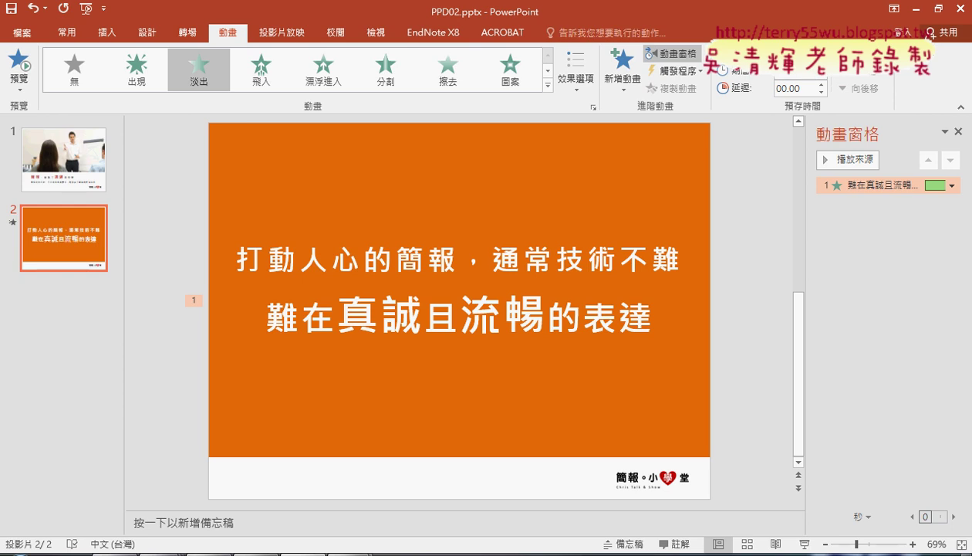
key("alt+Tab")
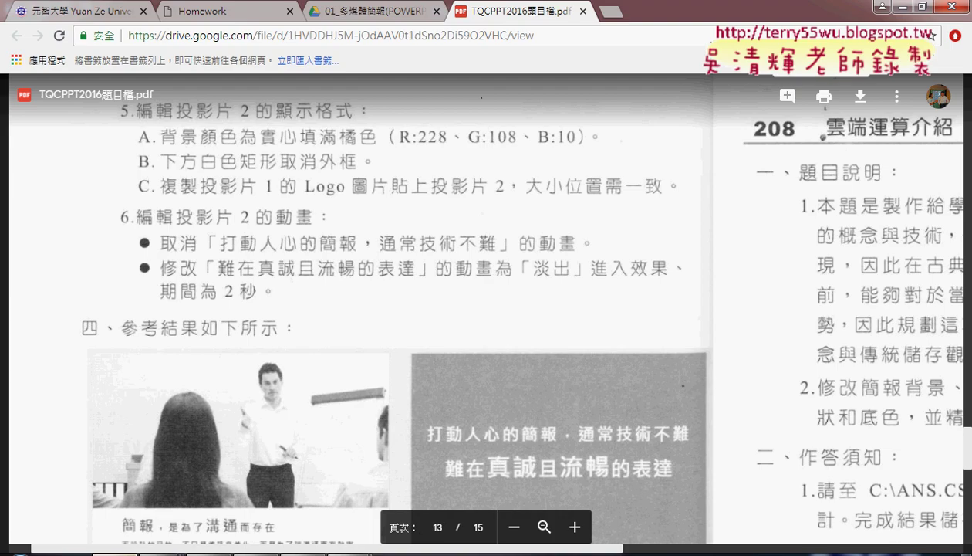
key("alt+Tab")
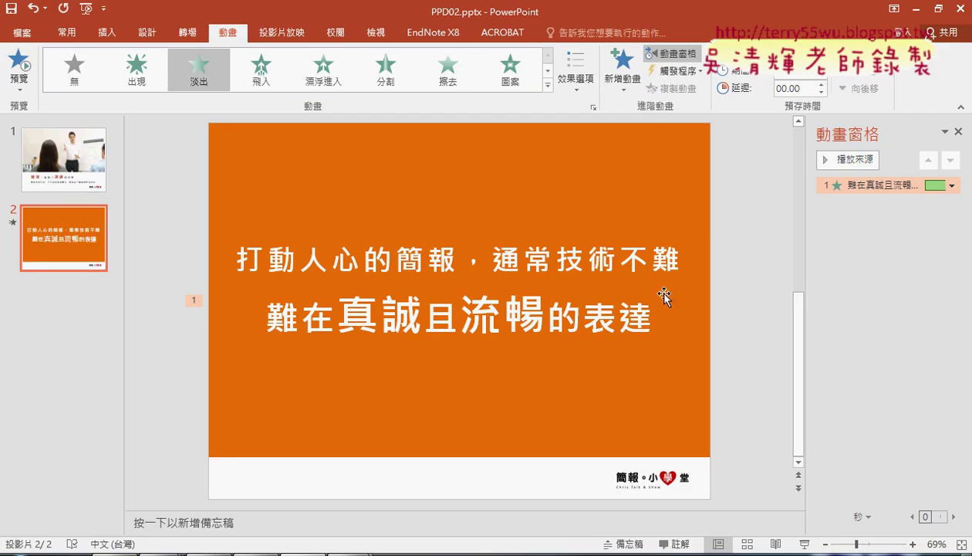
Play slide 2 as a slide show, watch the second line fade in, then exit.
left_click(804, 543)
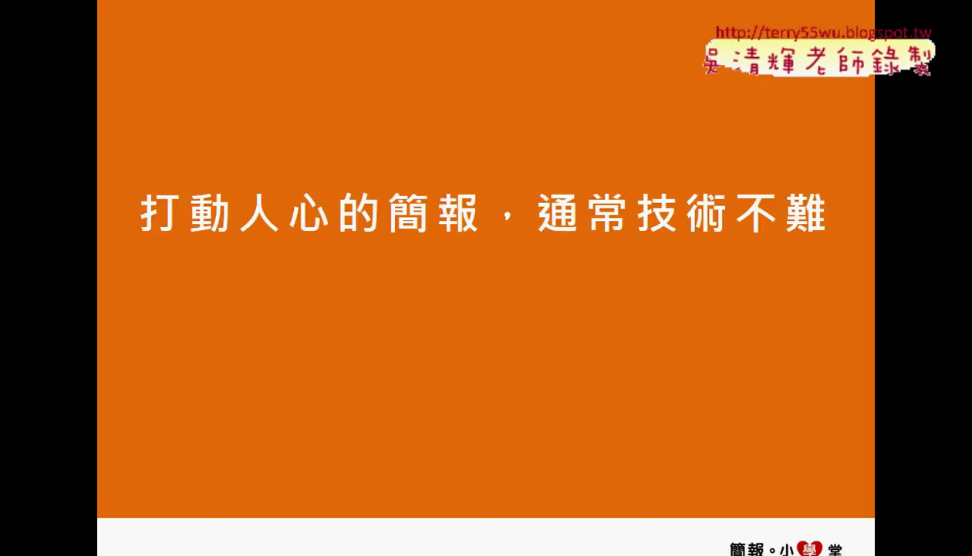
left_click(580, 247)
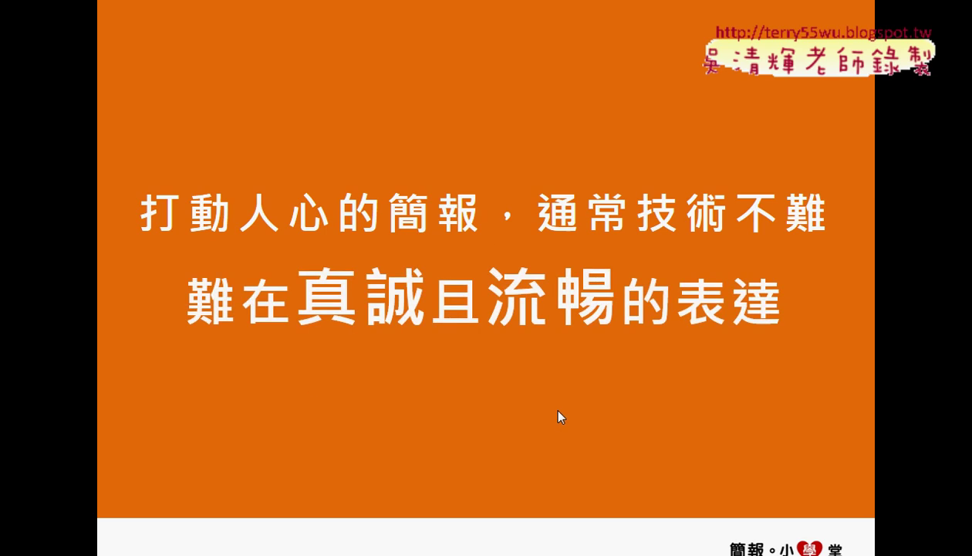
key("Escape")
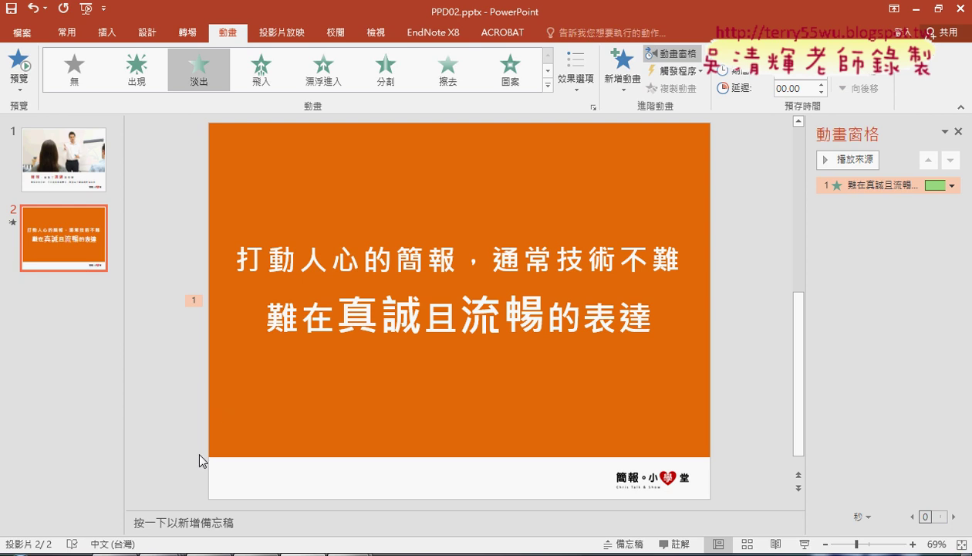
left_click(116, 552)
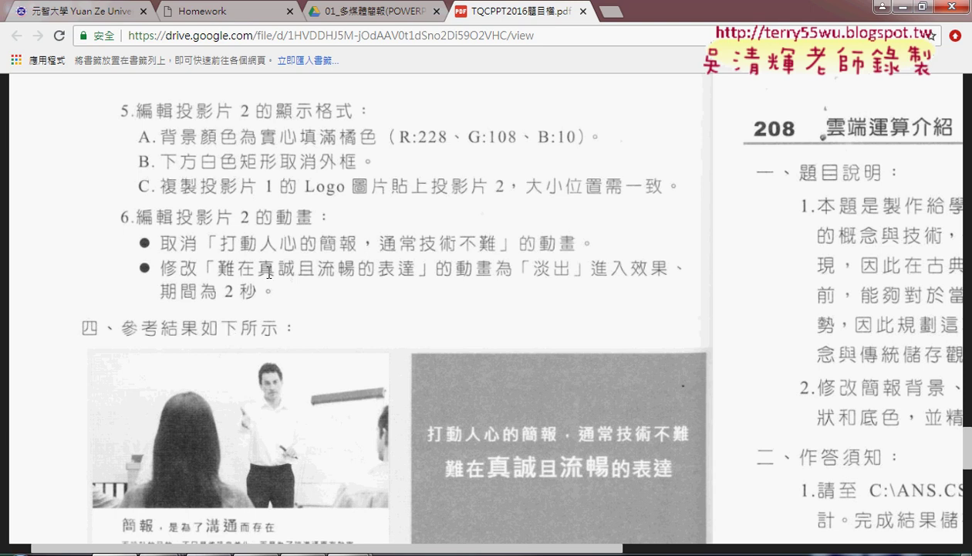
left_click(884, 7)
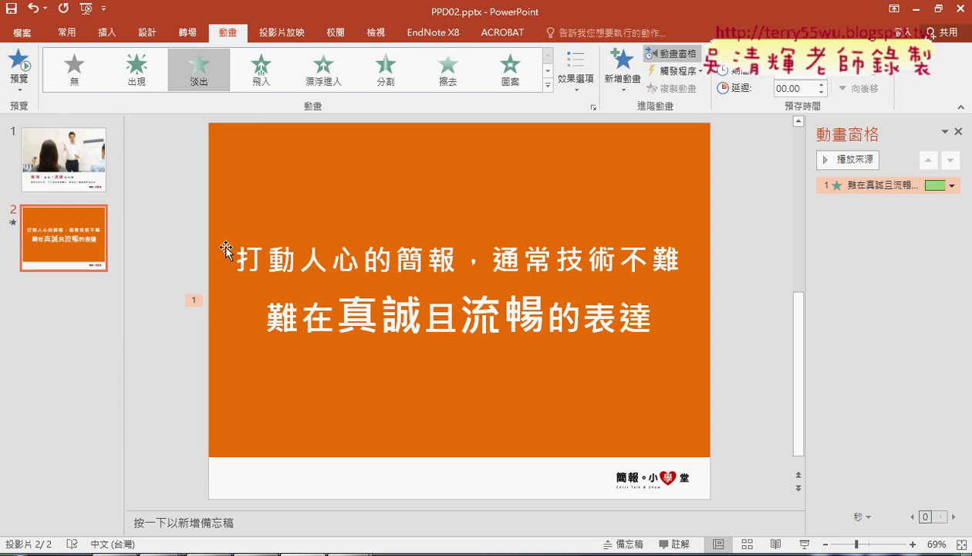